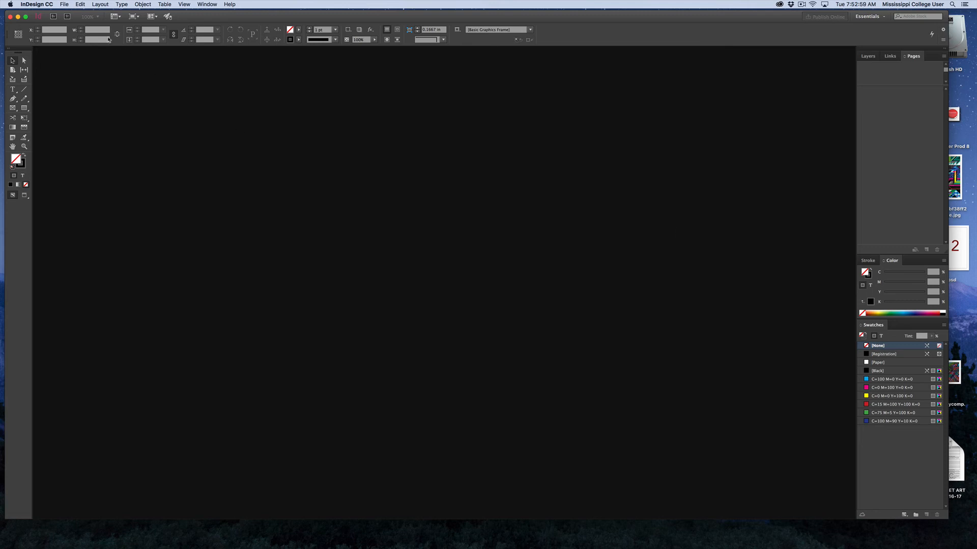
# Start a new document with a page size of 11 in wide by 17 in high.
pyautogui.click(61, 4)
pyautogui.moveTo(102, 13)
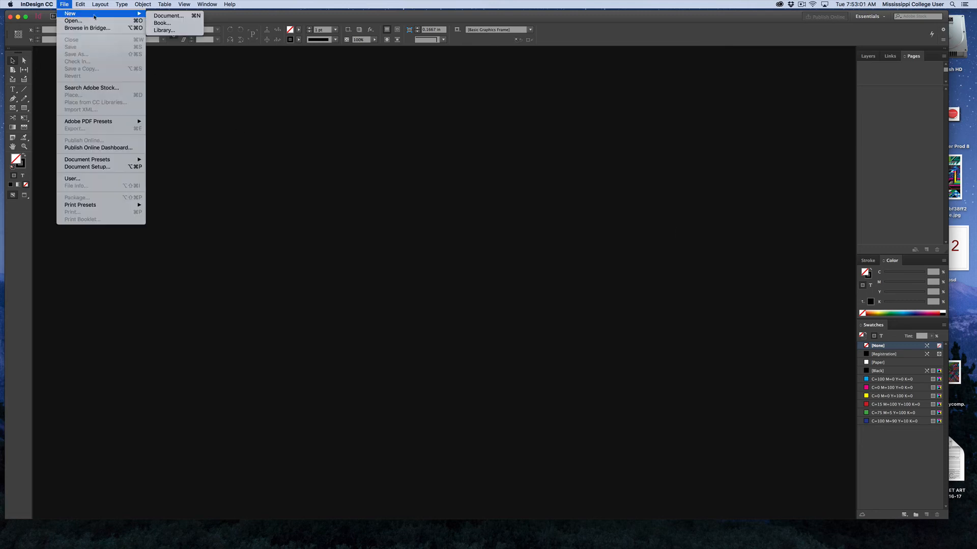
pyautogui.click(170, 16)
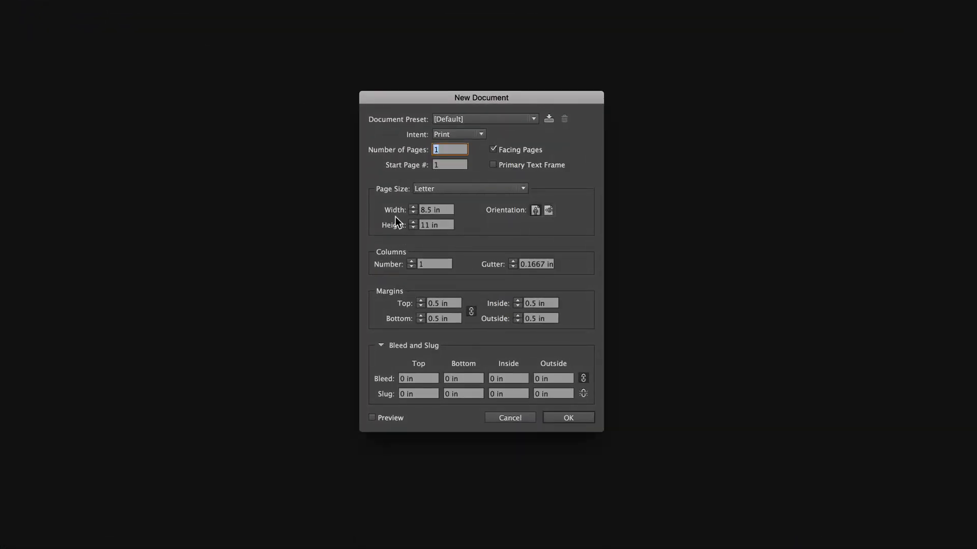
pyautogui.doubleClick(438, 210)
pyautogui.write('11')
pyautogui.press('Tab')
pyautogui.write('17')
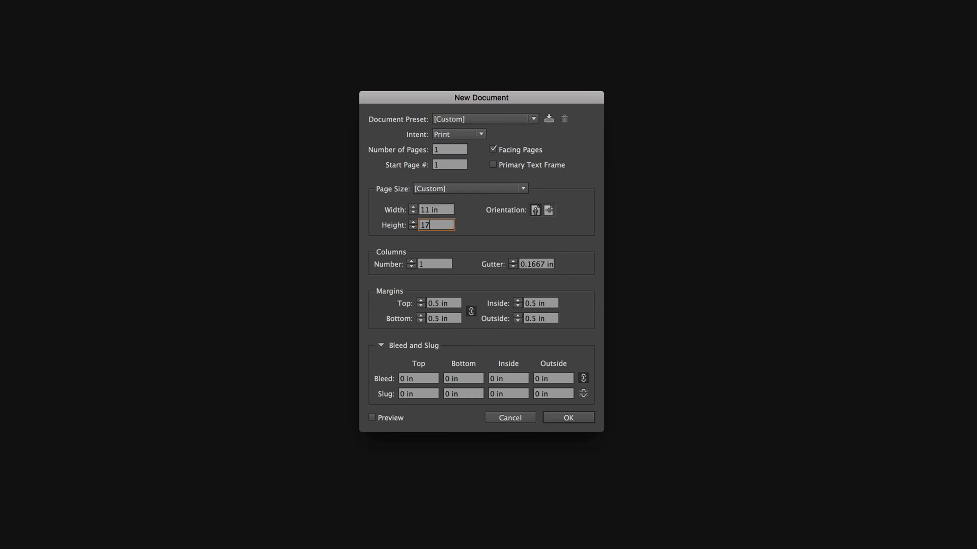
pyautogui.press('Tab')
# Set the new document to 3 pages and turn off facing pages.
pyautogui.click(448, 151)
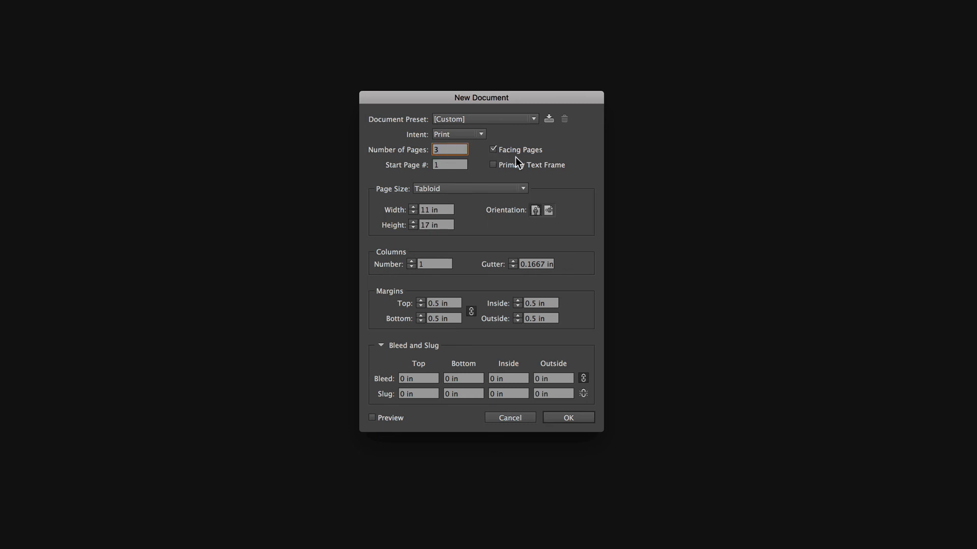
pyautogui.write('3')
pyautogui.click(494, 150)
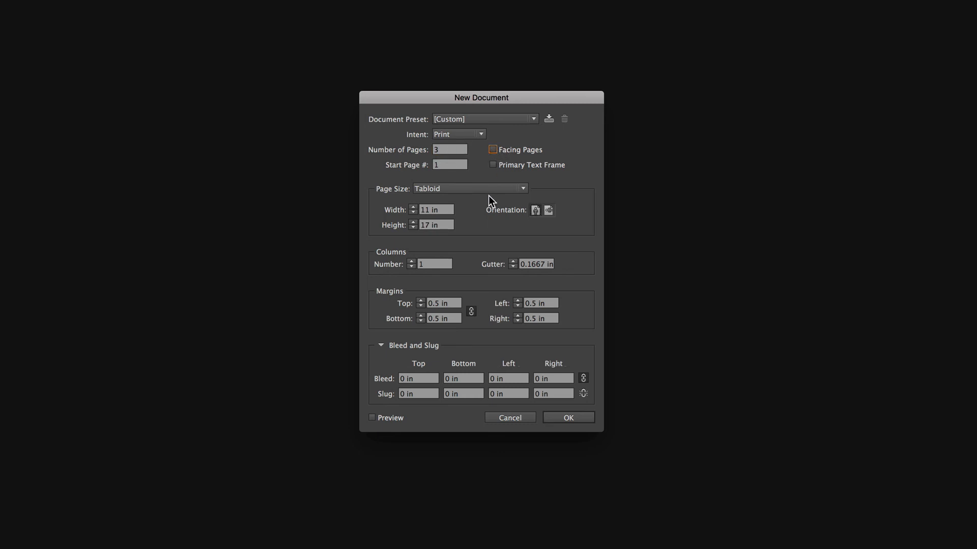
# Set all margins to 0 in and the bleed to 0.125 in on every side, and create the document.
pyautogui.click(445, 302)
pyautogui.write('0')
pyautogui.press('Tab')
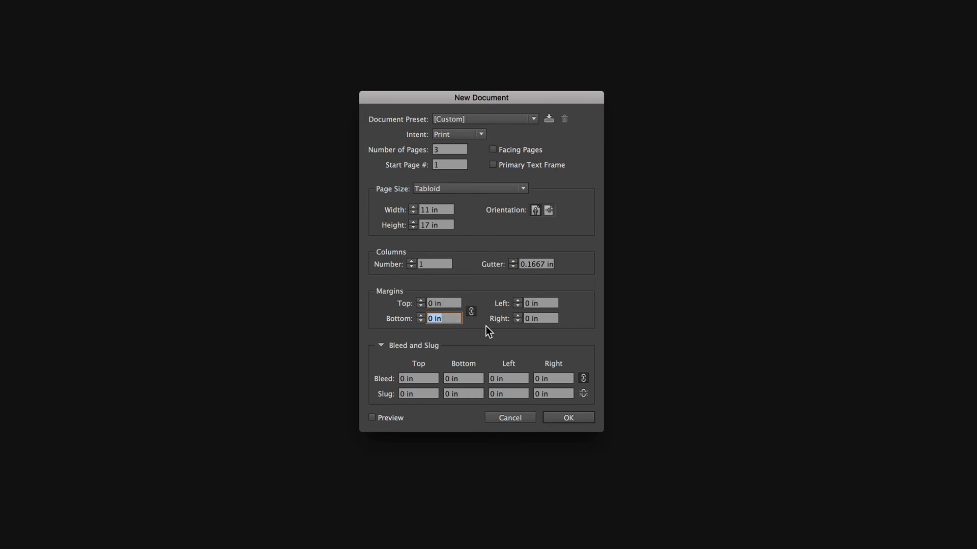
pyautogui.click(418, 378)
pyautogui.write('0.125')
pyautogui.press('Tab')
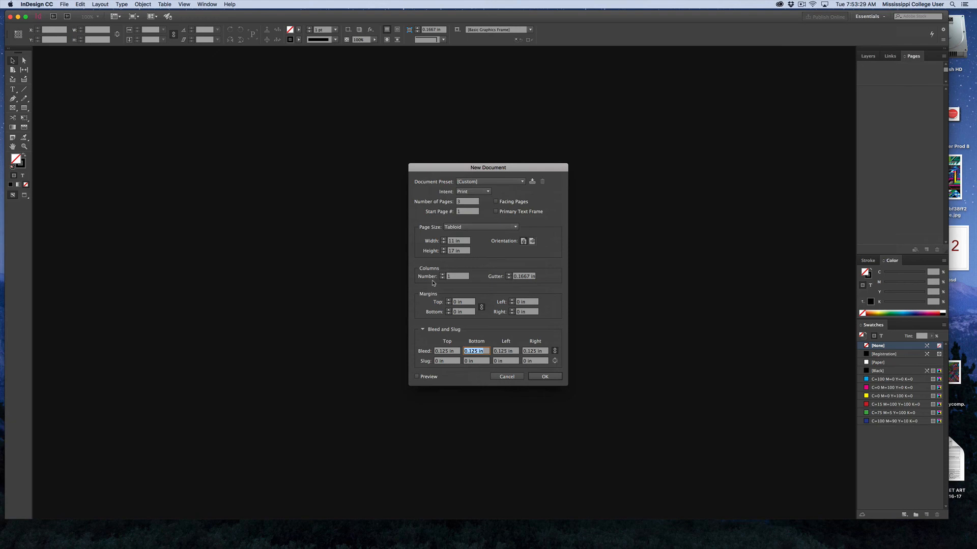
pyautogui.click(553, 378)
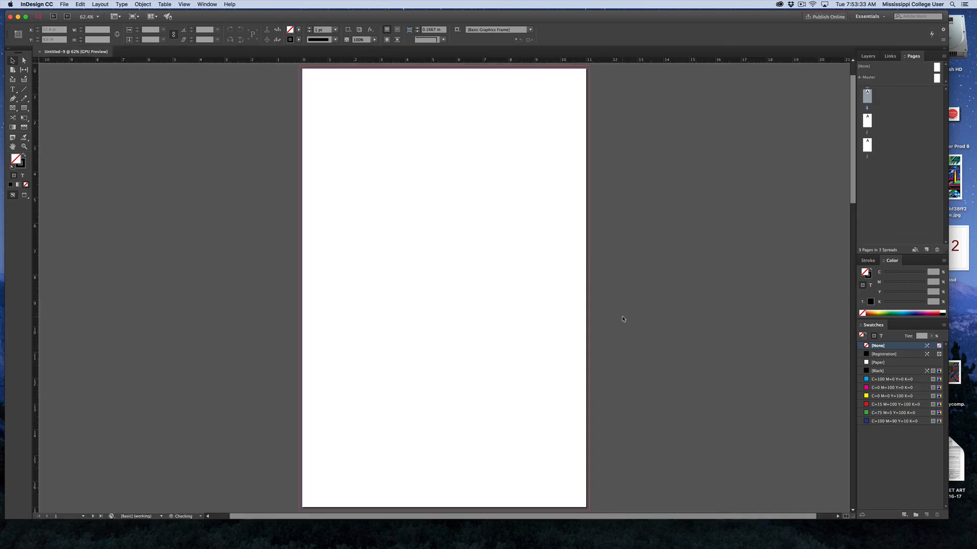
# Float the Pages panel beside the first page and enlarge its master pages area.
pyautogui.press('super+minus')
pyautogui.scroll(-6, 621, 321)
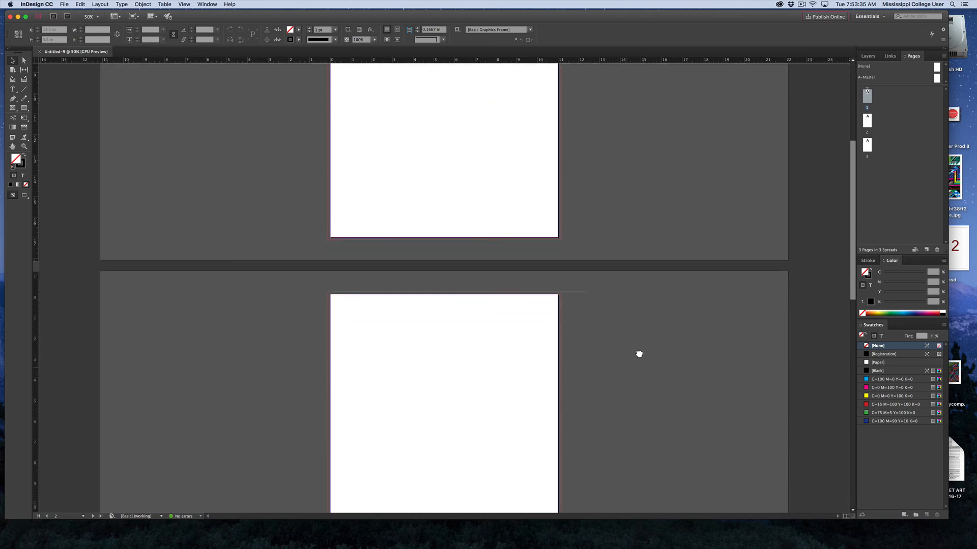
pyautogui.scroll(5, 636, 390)
pyautogui.scroll(-4, 641, 207)
pyautogui.scroll(6, 638, 325)
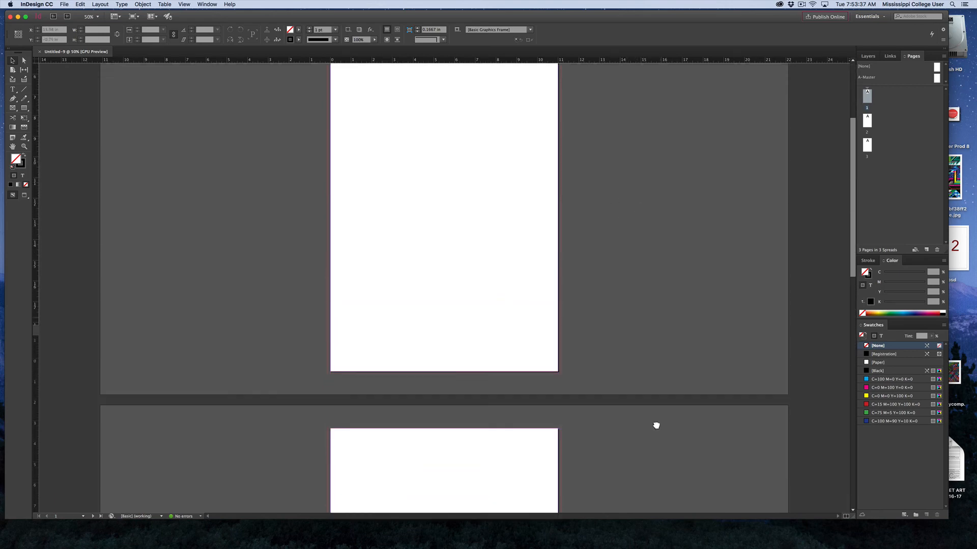
pyautogui.scroll(2, 631, 214)
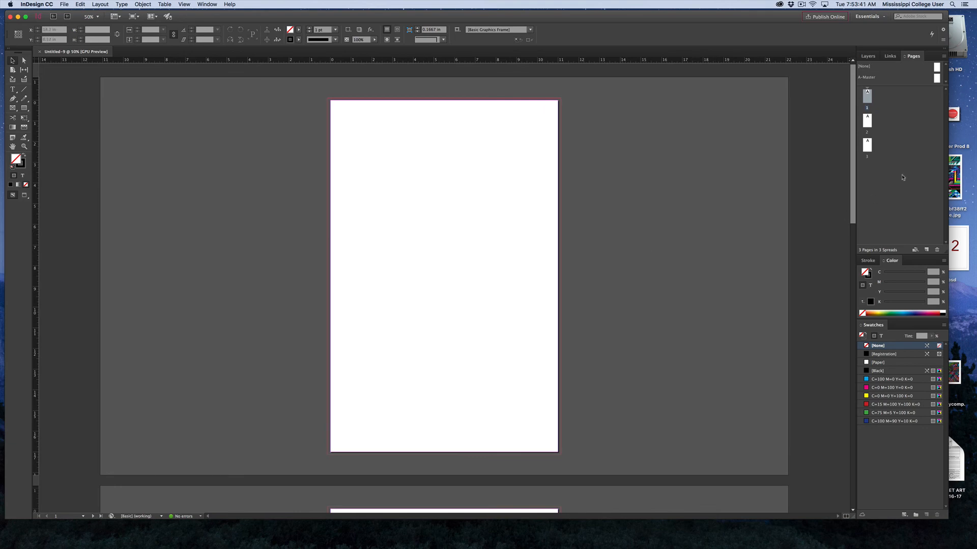
pyautogui.moveTo(914, 56); pyautogui.dragTo(720, 111)
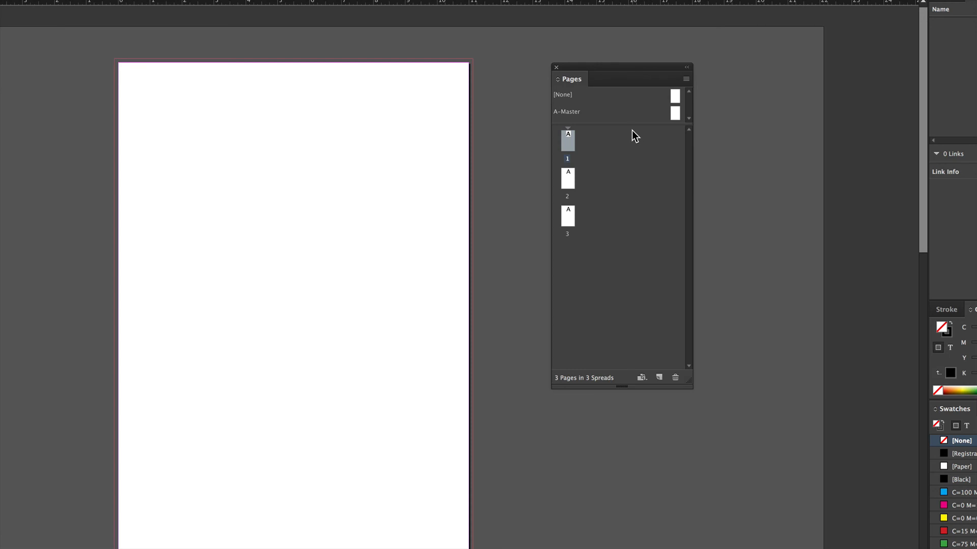
pyautogui.moveTo(634, 125); pyautogui.dragTo(631, 204)
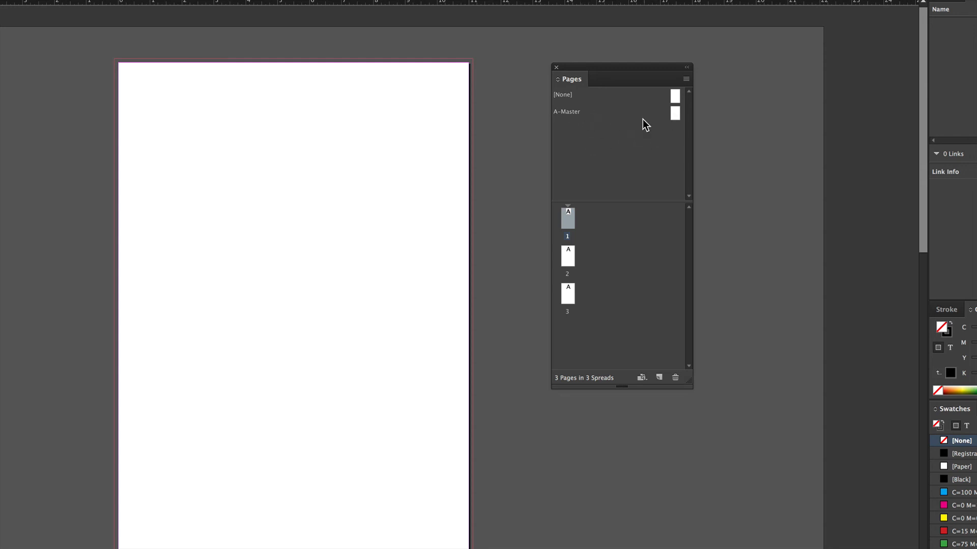
# Rename the A master page as 11x17.
pyautogui.click(567, 112)
pyautogui.click(685, 80)
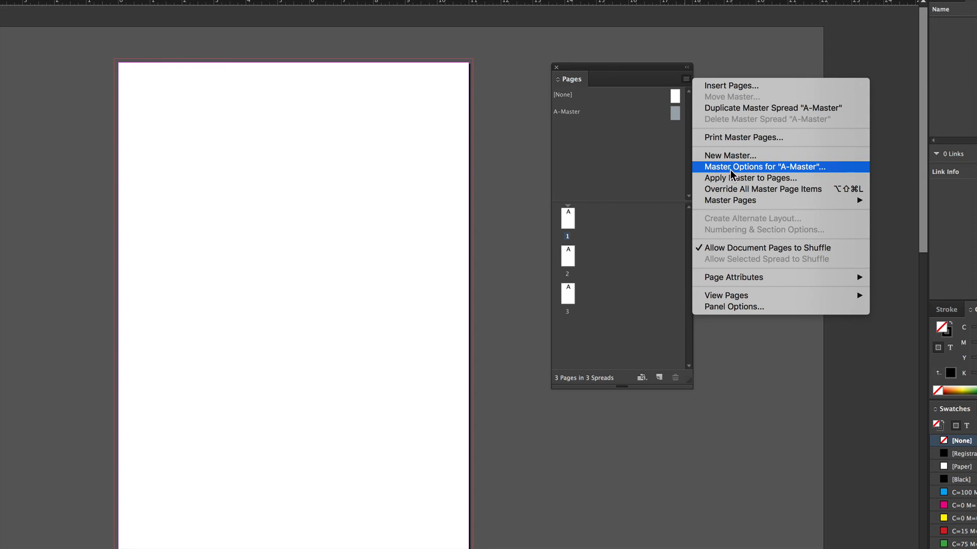
pyautogui.click(758, 167)
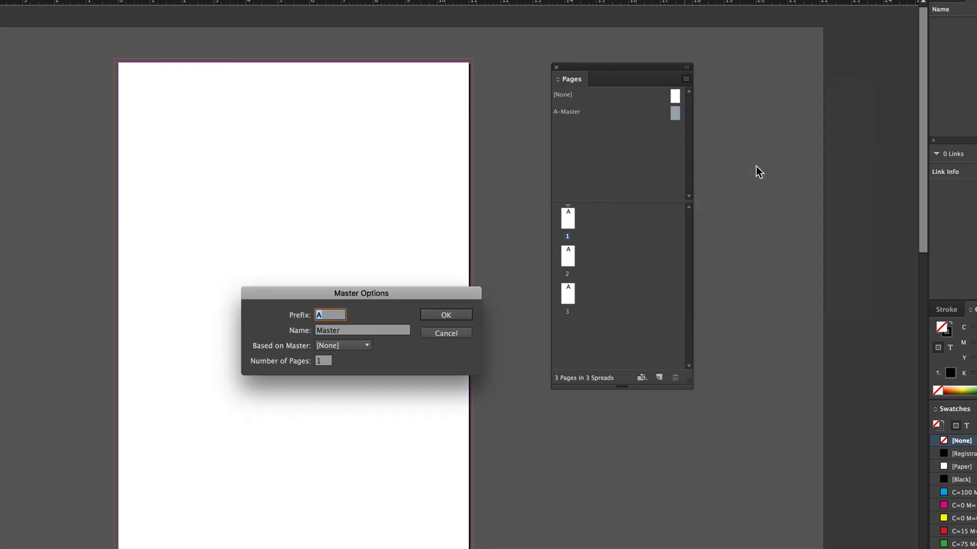
pyautogui.doubleClick(342, 330)
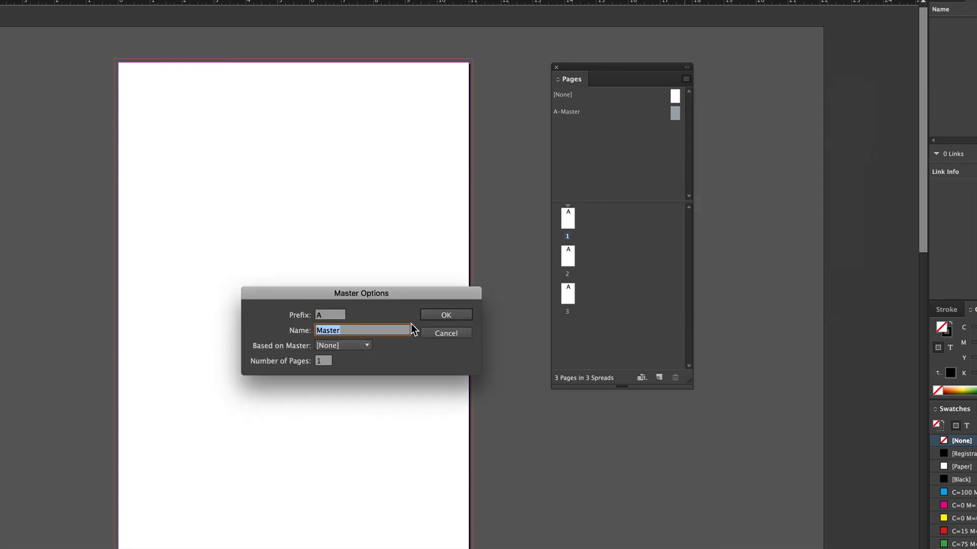
pyautogui.write('11x17')
pyautogui.click(423, 318)
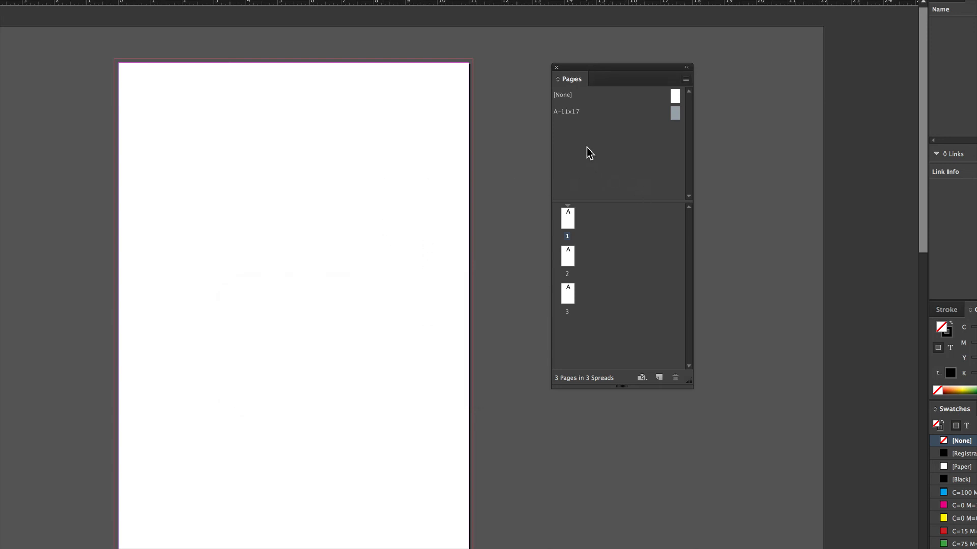
# Start a new master page with prefix B and name it 10x10.
pyautogui.click(685, 80)
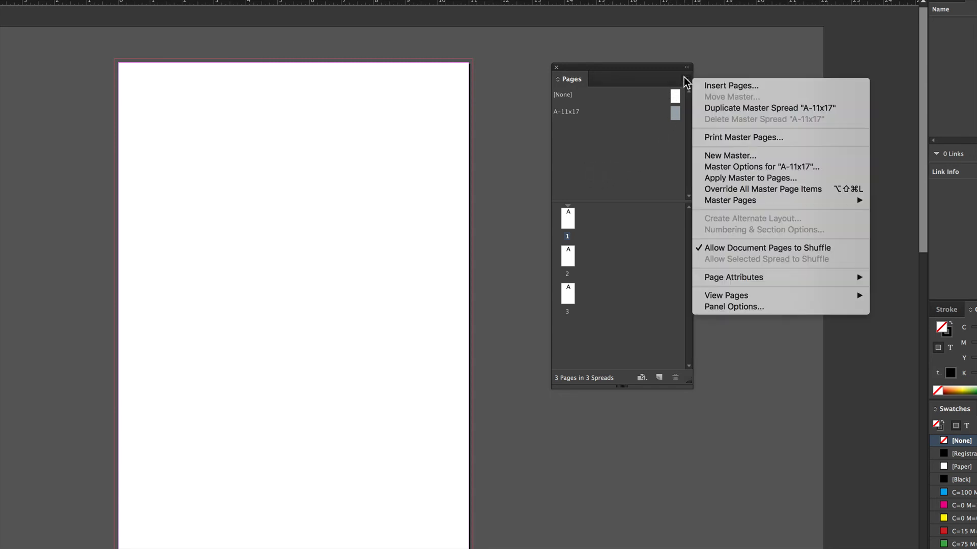
pyautogui.click(741, 156)
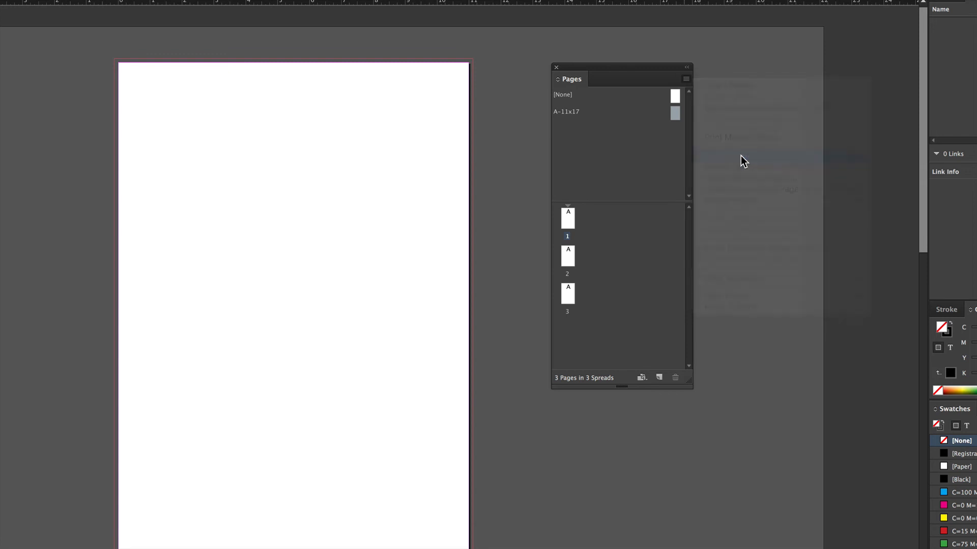
pyautogui.moveTo(410, 258); pyautogui.dragTo(438, 135)
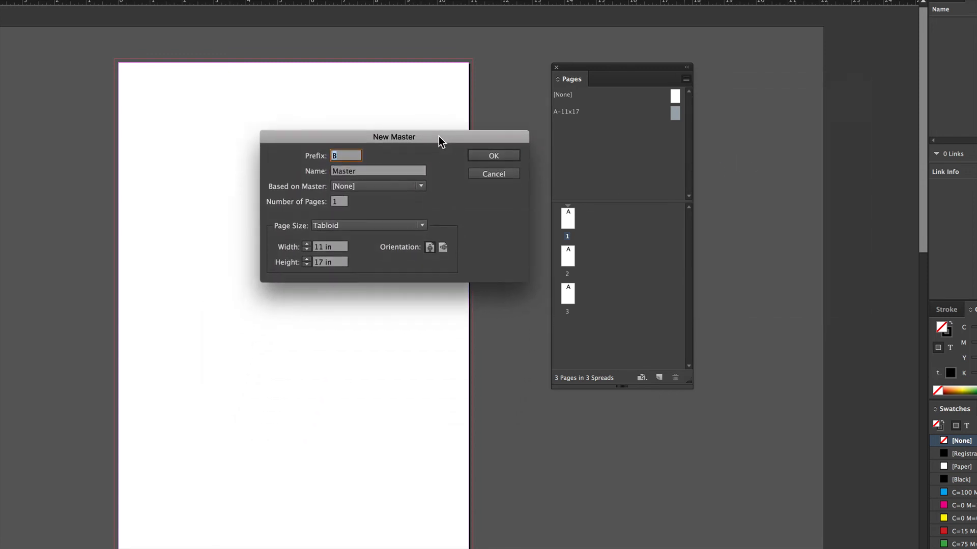
pyautogui.doubleClick(355, 171)
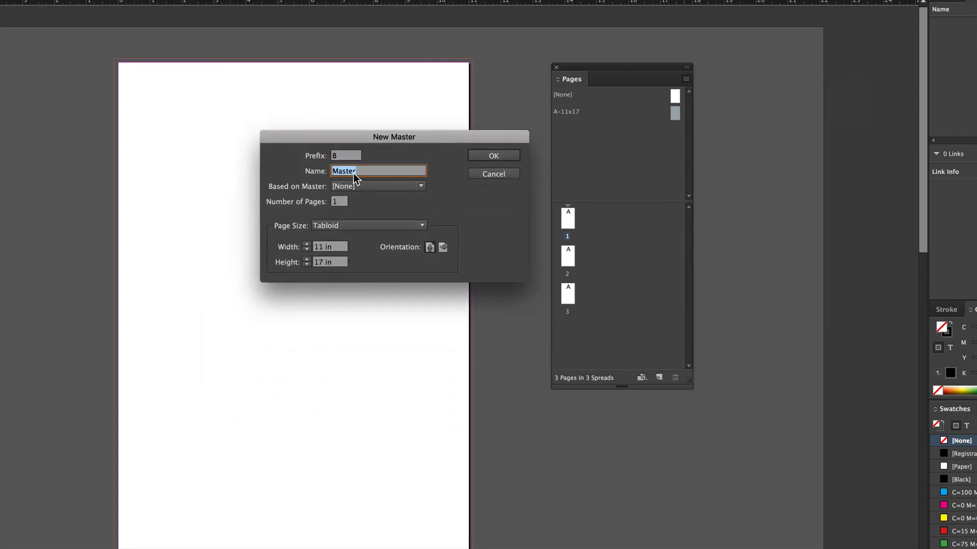
pyautogui.write('10')
pyautogui.press('Tab')
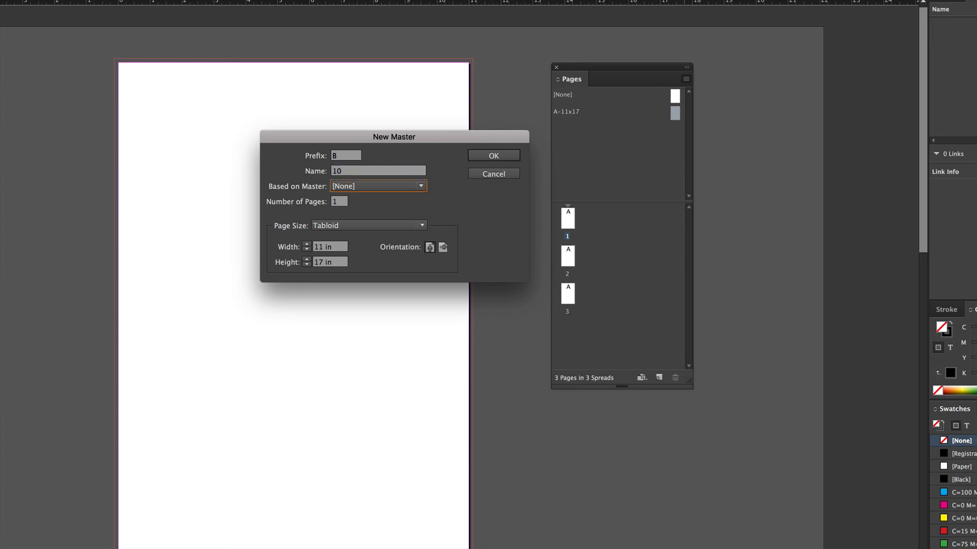
pyautogui.click(379, 169)
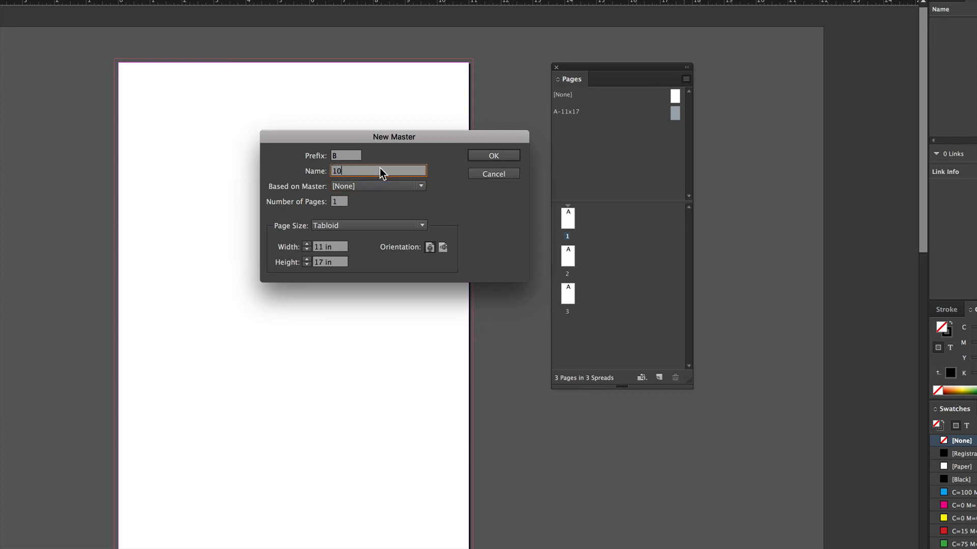
pyautogui.write('x10')
# Set the new master's width and height to 10 in each and create it.
pyautogui.tripleClick(322, 246)
pyautogui.write('1 in0')
pyautogui.press('Tab')
pyautogui.write('10')
pyautogui.press('Tab')
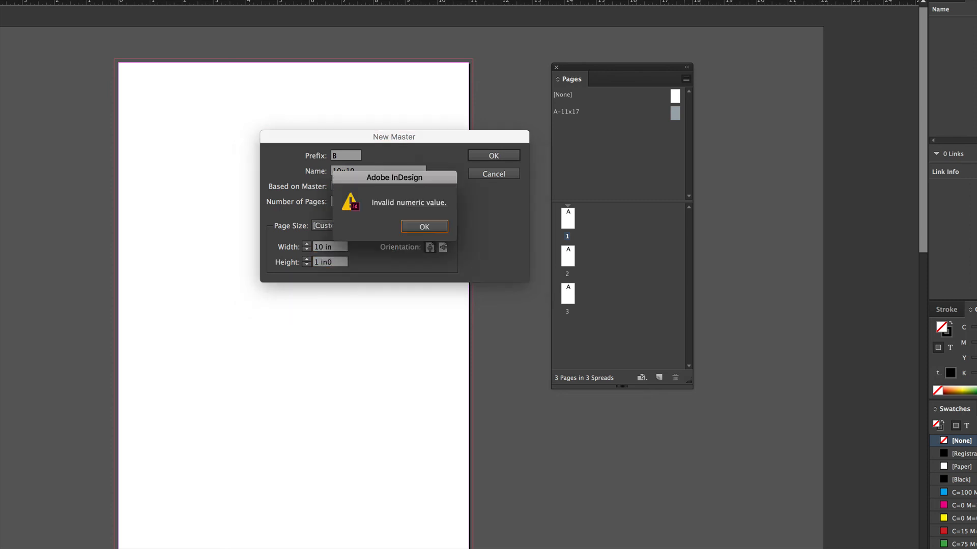
pyautogui.click(411, 226)
pyautogui.write('10')
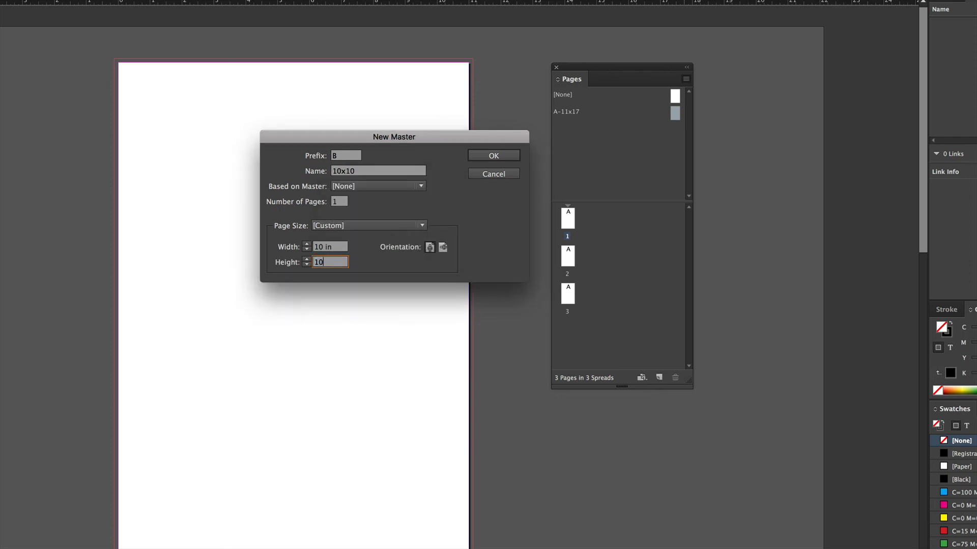
pyautogui.press('Tab')
pyautogui.click(502, 154)
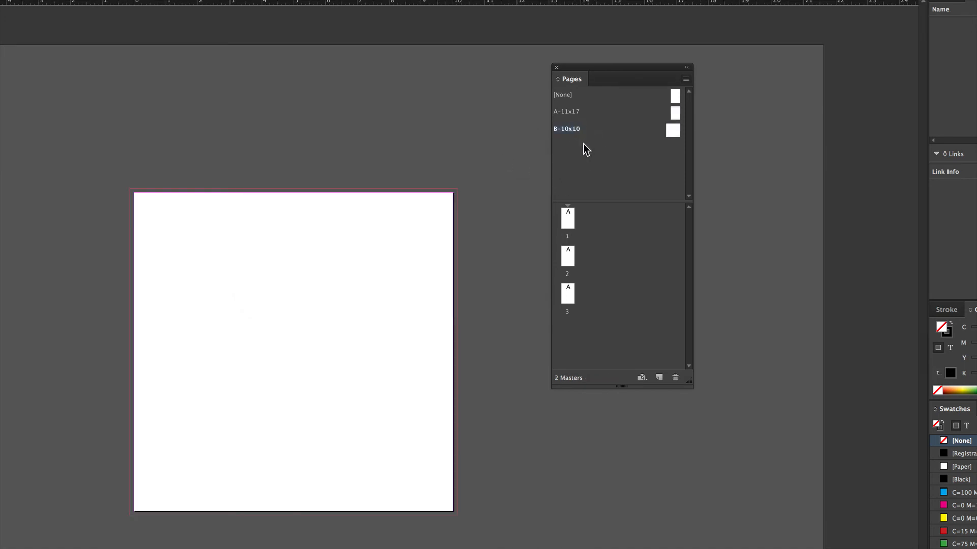
# Start another master page with prefix C and name it 15x10.
pyautogui.click(685, 79)
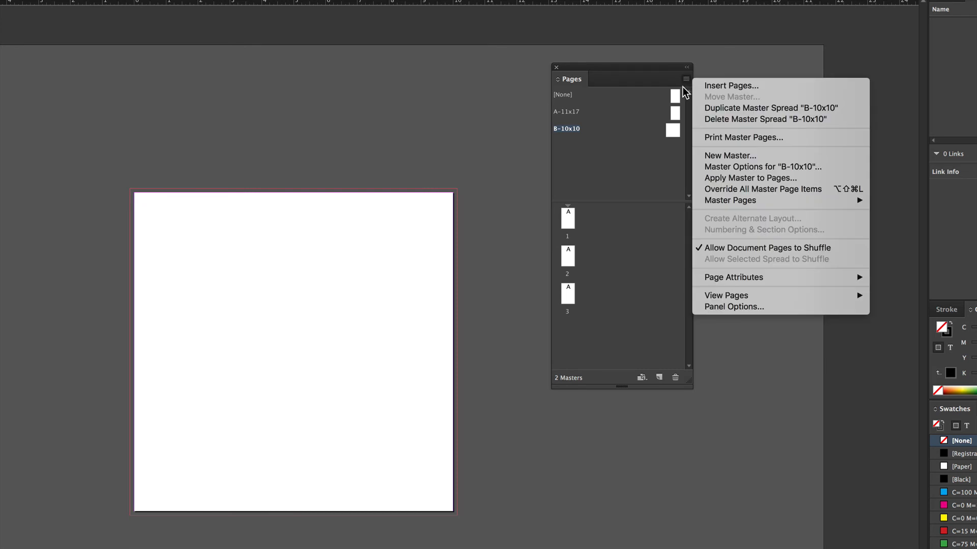
pyautogui.click(728, 155)
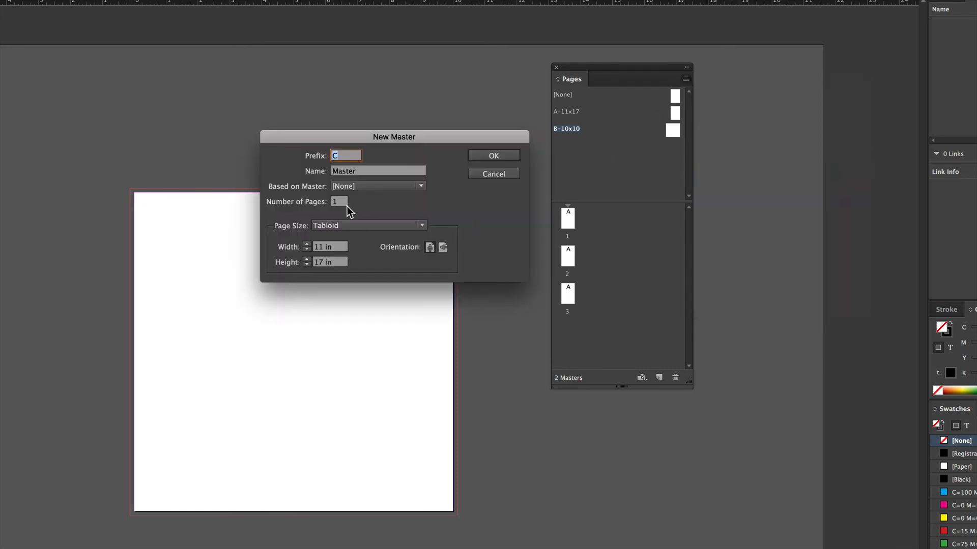
pyautogui.doubleClick(350, 172)
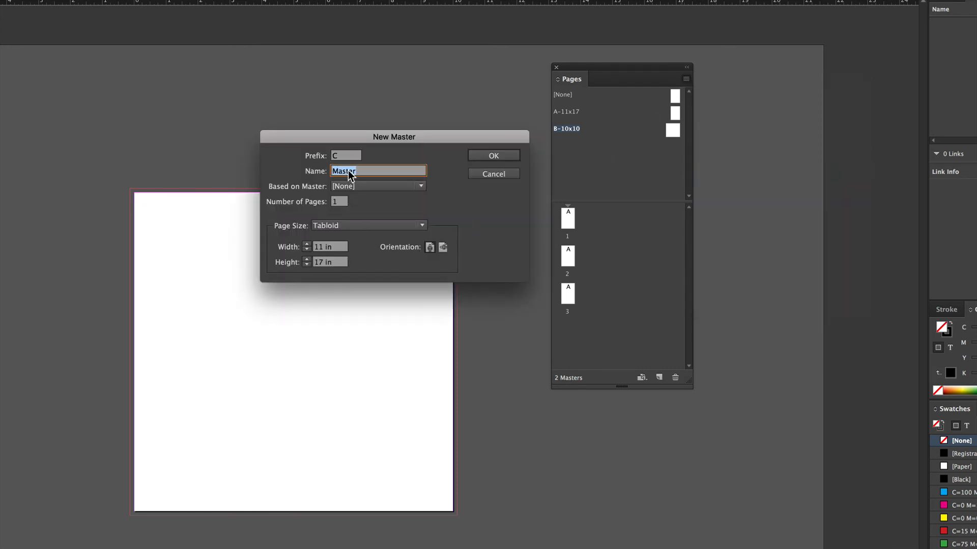
pyautogui.write('15x')
pyautogui.press('Tab')
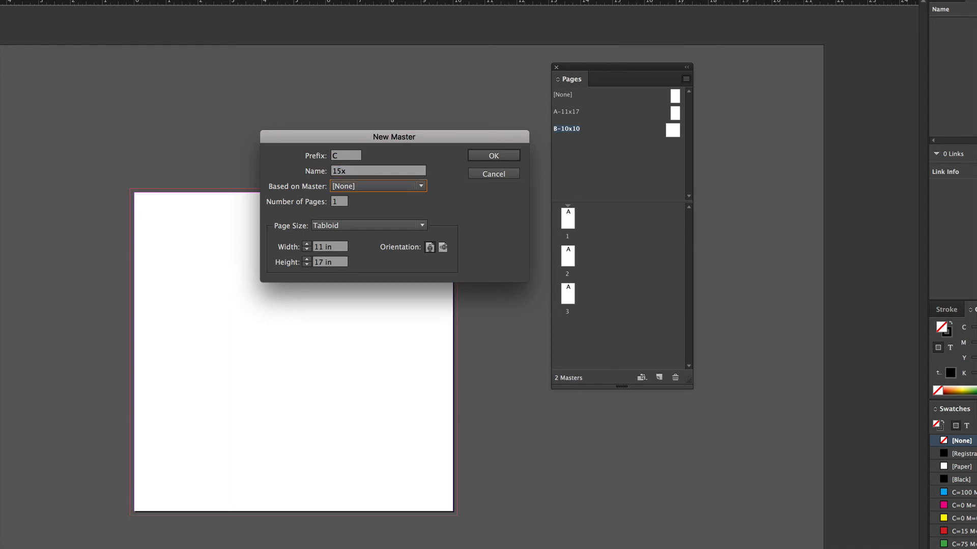
pyautogui.click(353, 171)
pyautogui.write('10')
# Set the 15x10 master's width to 15 in and height to 10 in, and create it.
pyautogui.tripleClick(328, 247)
pyautogui.write('15')
pyautogui.tripleClick(331, 264)
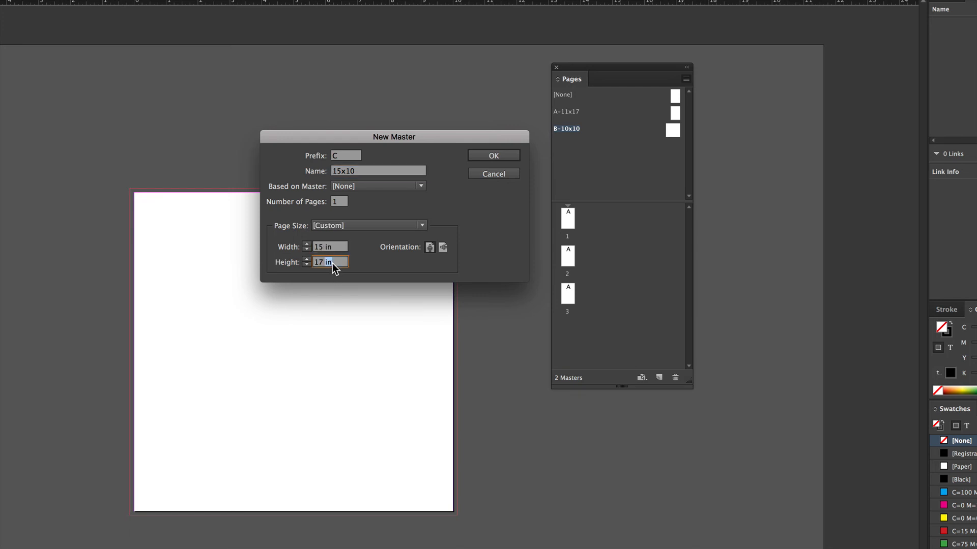
pyautogui.write('10')
pyautogui.click(486, 148)
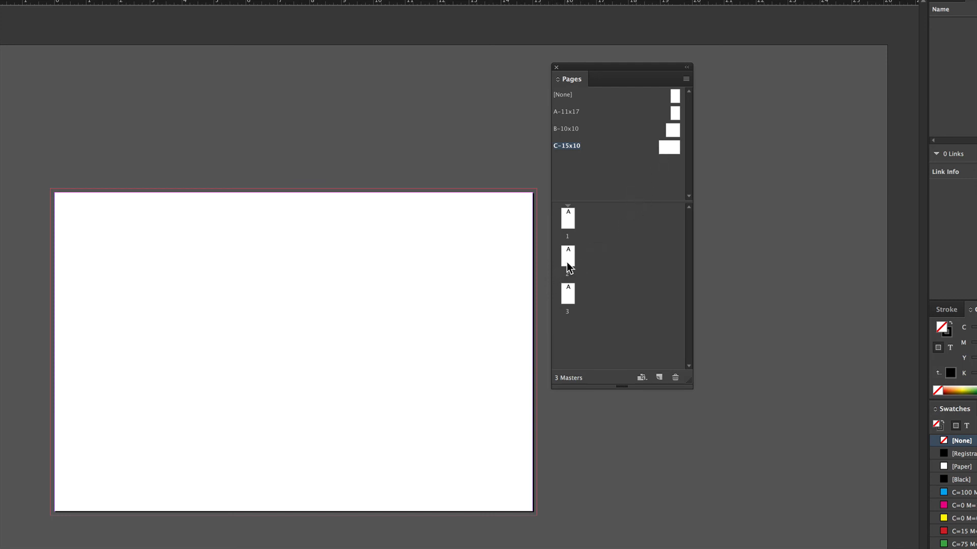
# Apply the B-10x10 master to page 2, resizing the page to the master page size.
pyautogui.moveTo(674, 133); pyautogui.dragTo(569, 259)
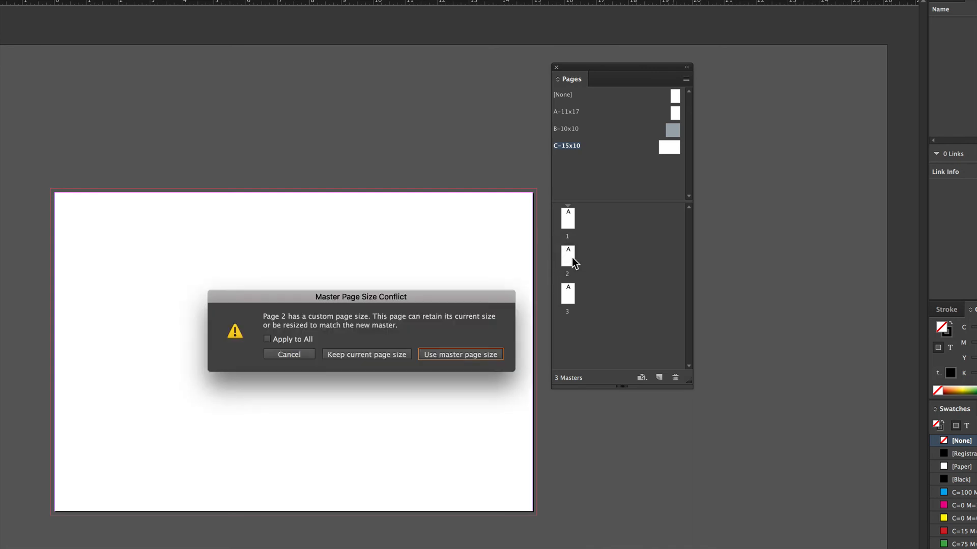
pyautogui.moveTo(474, 292); pyautogui.dragTo(450, 216)
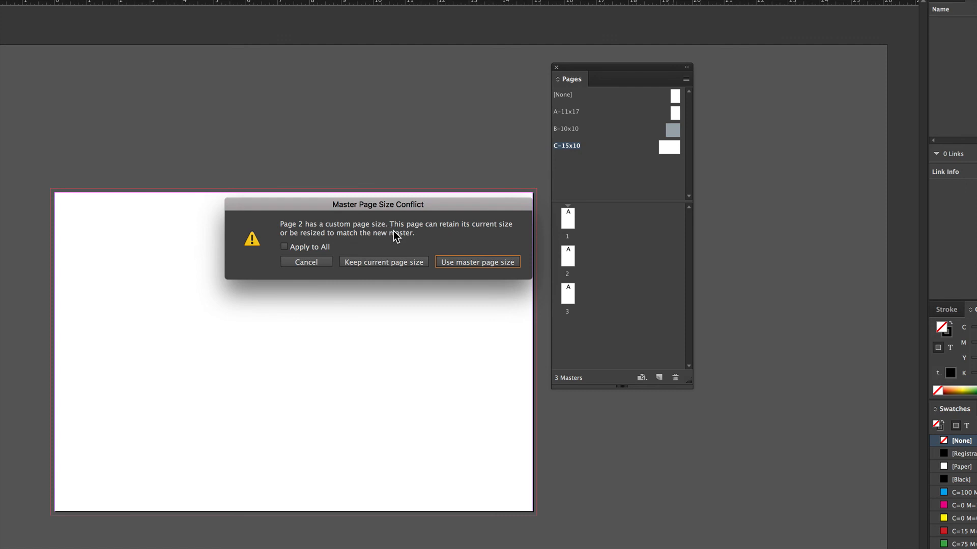
pyautogui.click(478, 263)
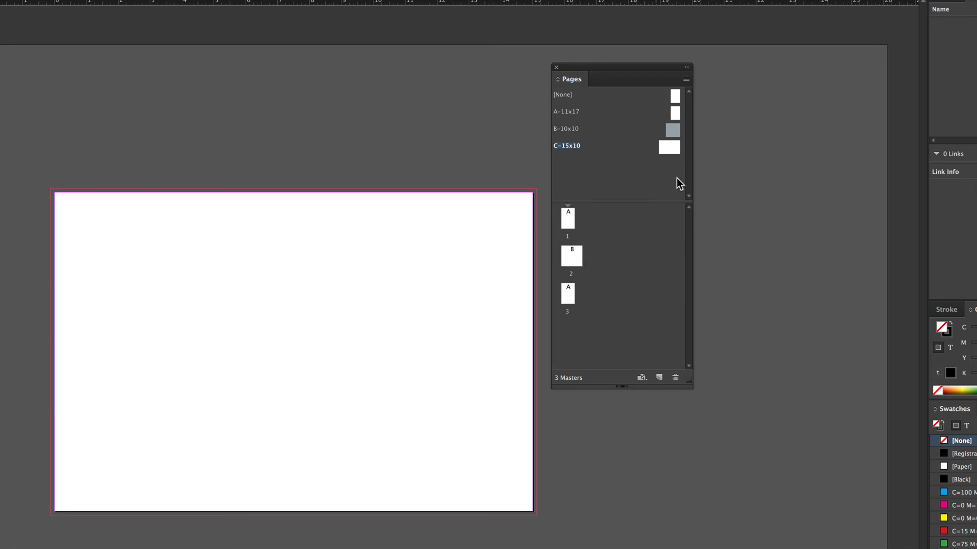
# Apply the C-15x10 master to page 3, resizing the page to the master page size.
pyautogui.moveTo(659, 168); pyautogui.dragTo(569, 289)
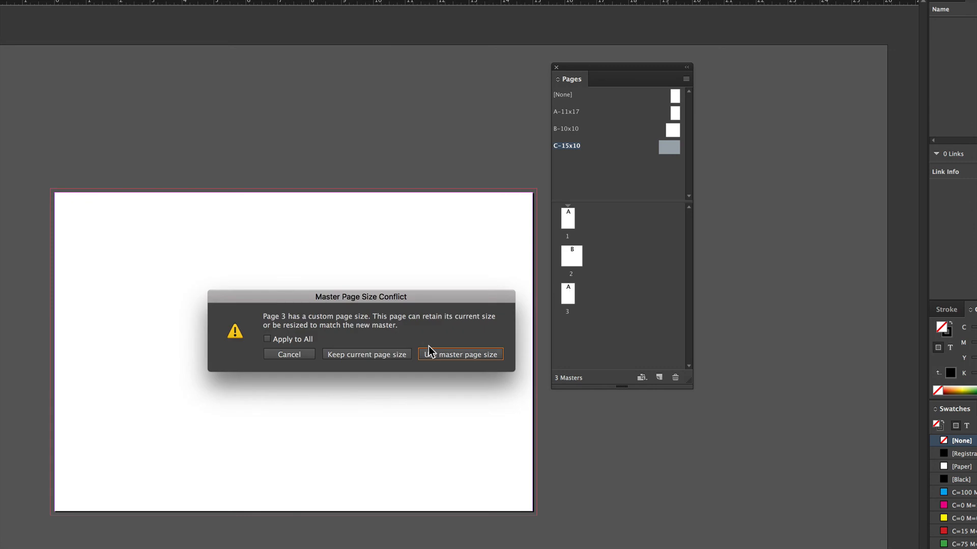
pyautogui.click(456, 353)
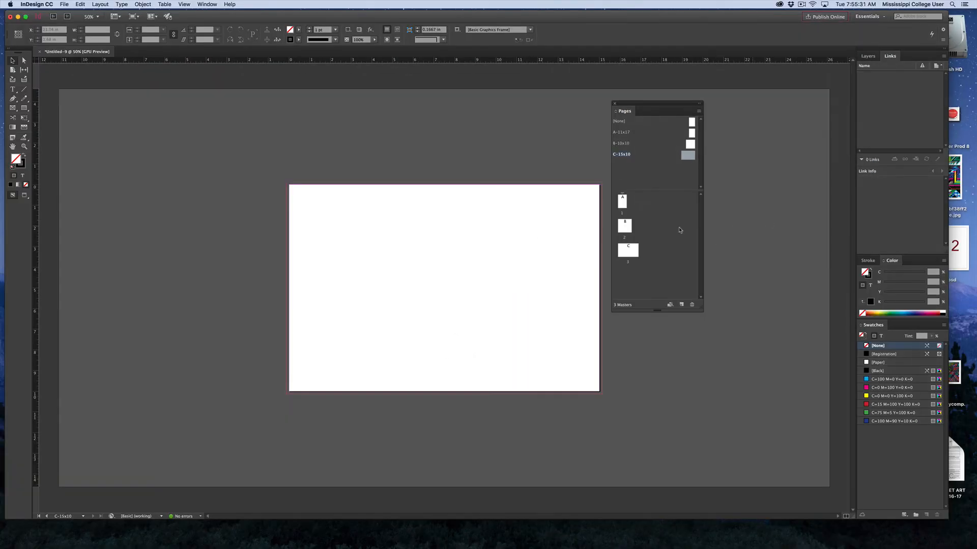
# Look through the three document pages, starting at page 1, to compare their different sizes.
pyautogui.doubleClick(623, 203)
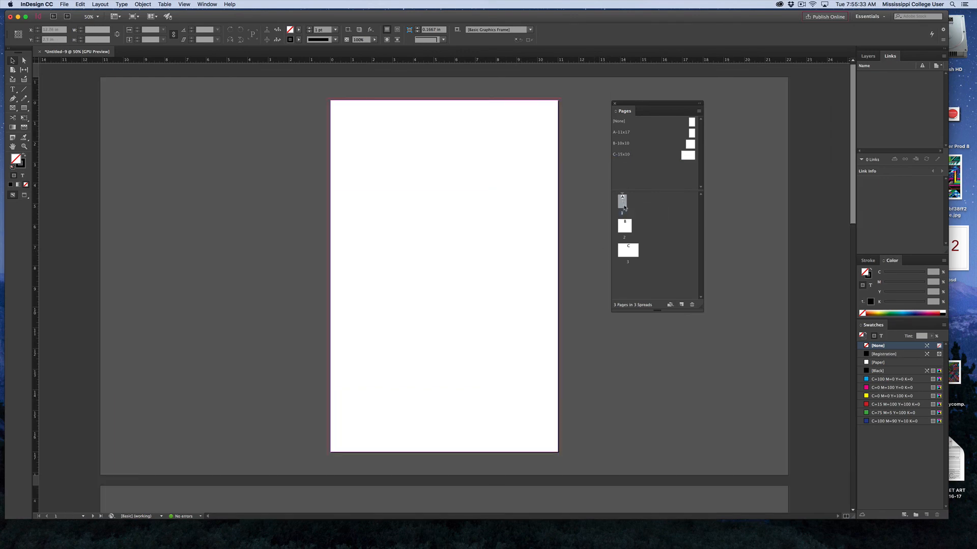
pyautogui.scroll(-5, 563, 277)
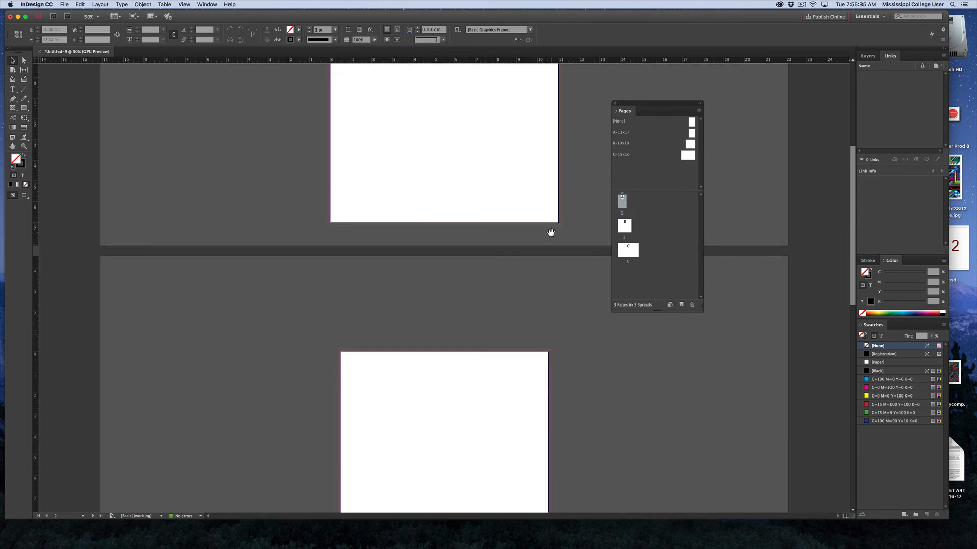
pyautogui.press('super+minus')
pyautogui.scroll(-4, 512, 222)
pyautogui.scroll(1, 507, 328)
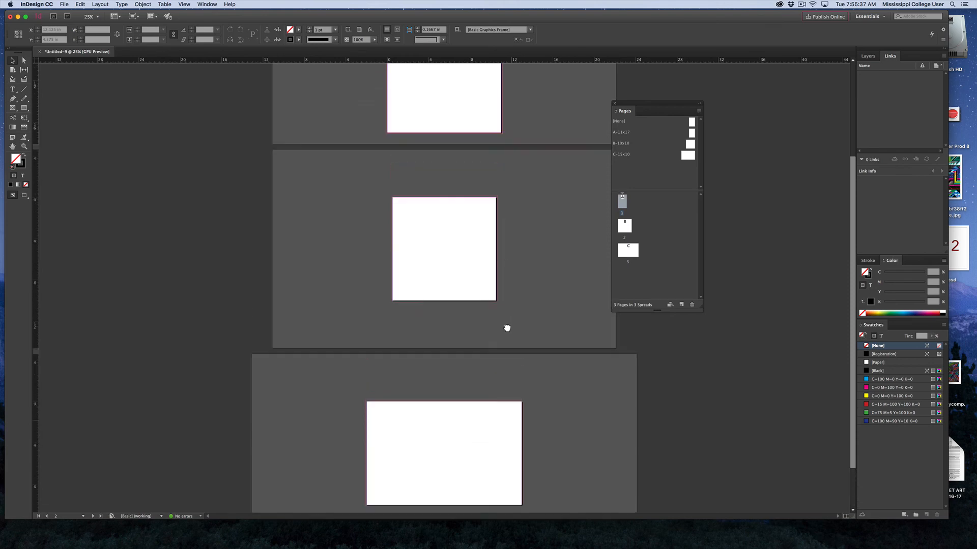
pyautogui.scroll(5, 507, 328)
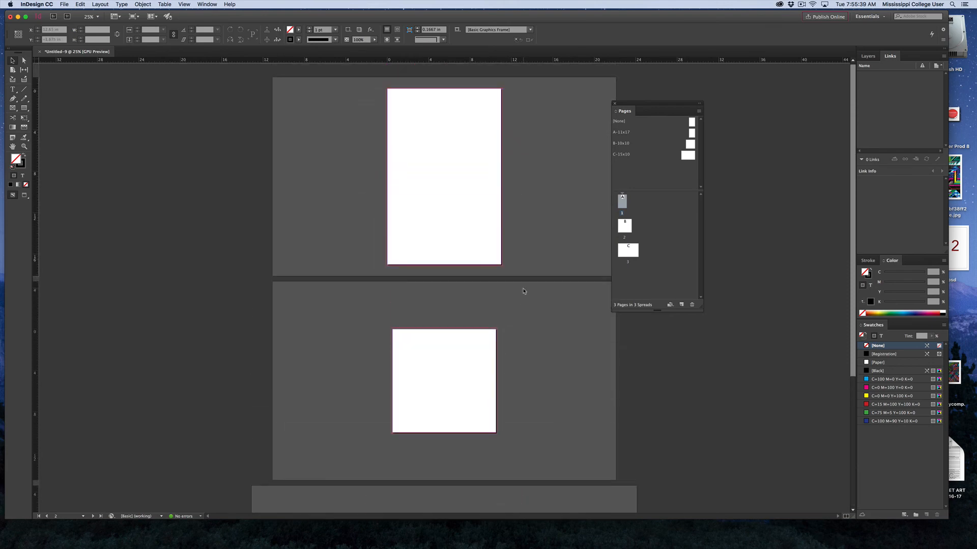
pyautogui.scroll(-1, 523, 291)
pyautogui.scroll(1, 520, 316)
pyautogui.press('super+equal')
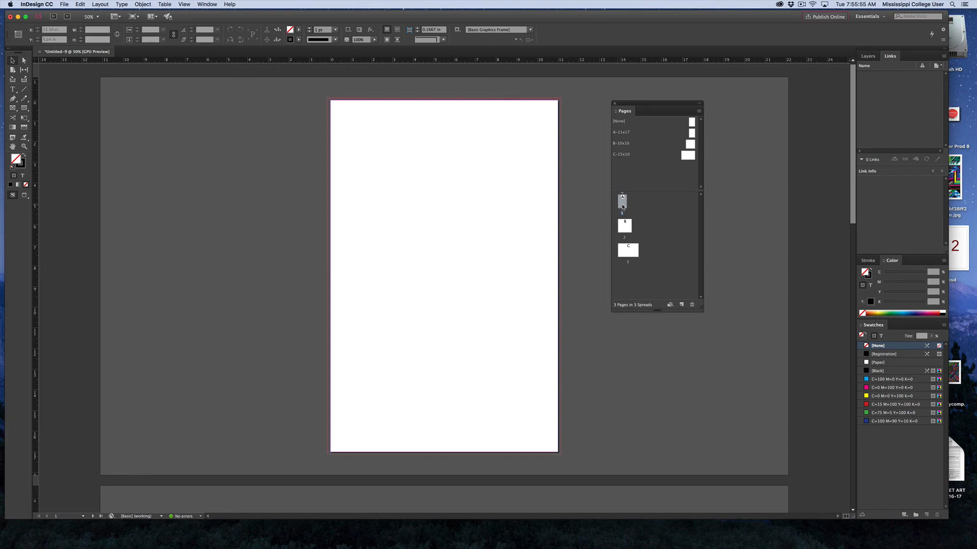
# Set up page guides on page 1 with 12 rows and 8 columns, removing existing ruler guides and previewing the grid.
pyautogui.press('super+0')
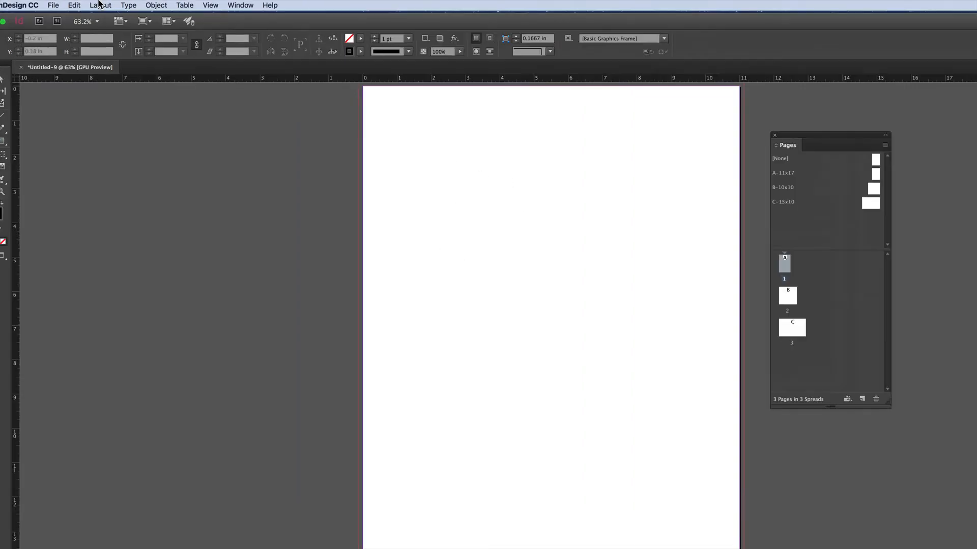
pyautogui.click(99, 4)
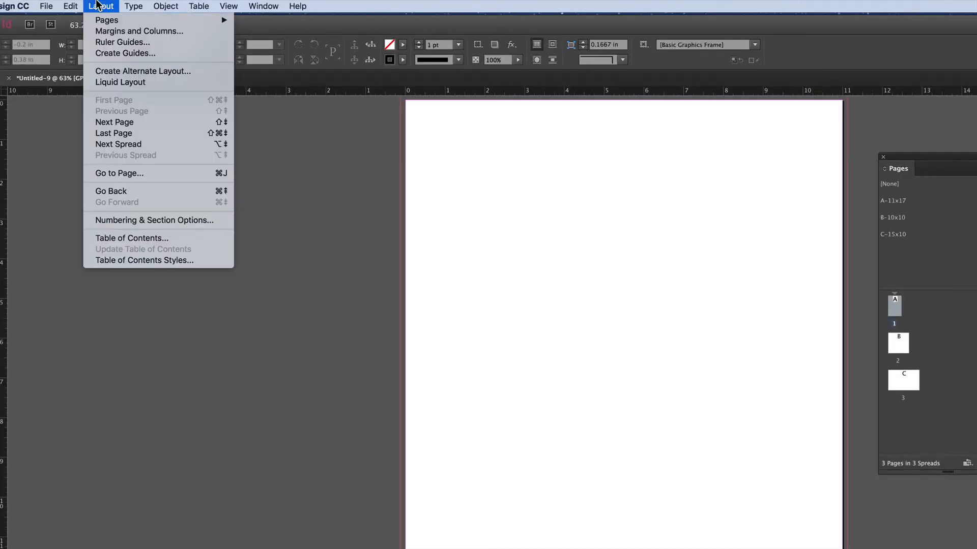
pyautogui.click(103, 53)
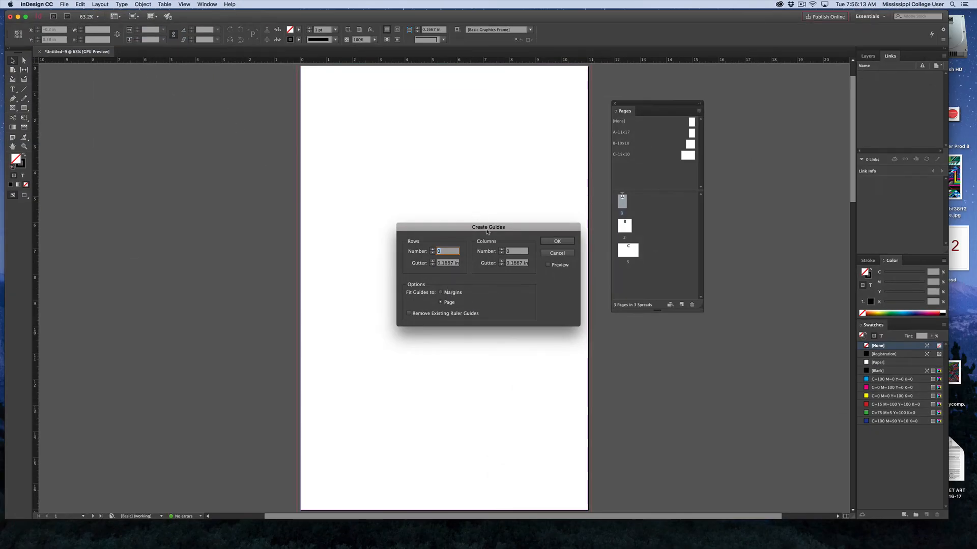
pyautogui.moveTo(468, 231); pyautogui.dragTo(203, 178)
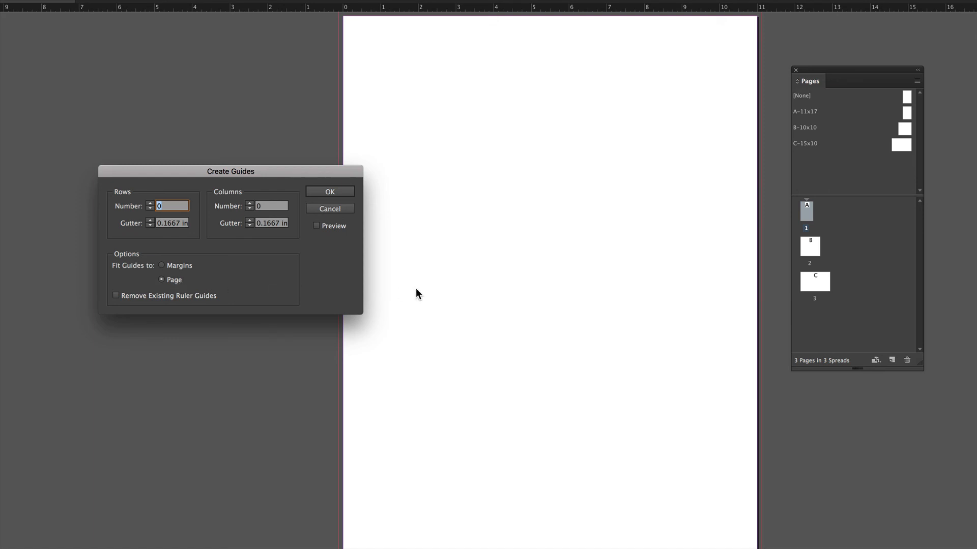
pyautogui.click(116, 295)
pyautogui.click(116, 296)
pyautogui.click(167, 207)
pyautogui.write('12')
pyautogui.click(280, 208)
pyautogui.write('8')
pyautogui.click(317, 225)
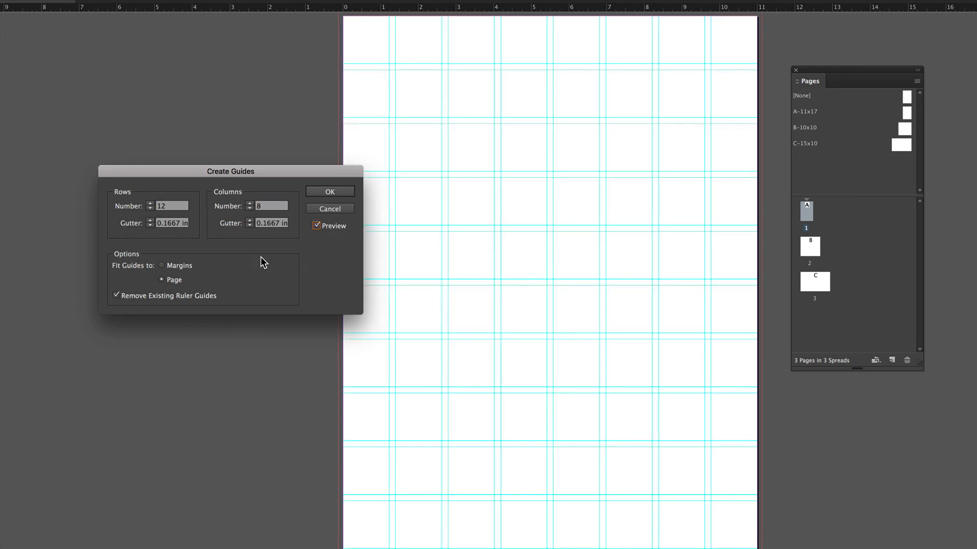
# Reduce the row and column gutters to 0.0625 in and create the guides on page 1.
pyautogui.click(149, 225)
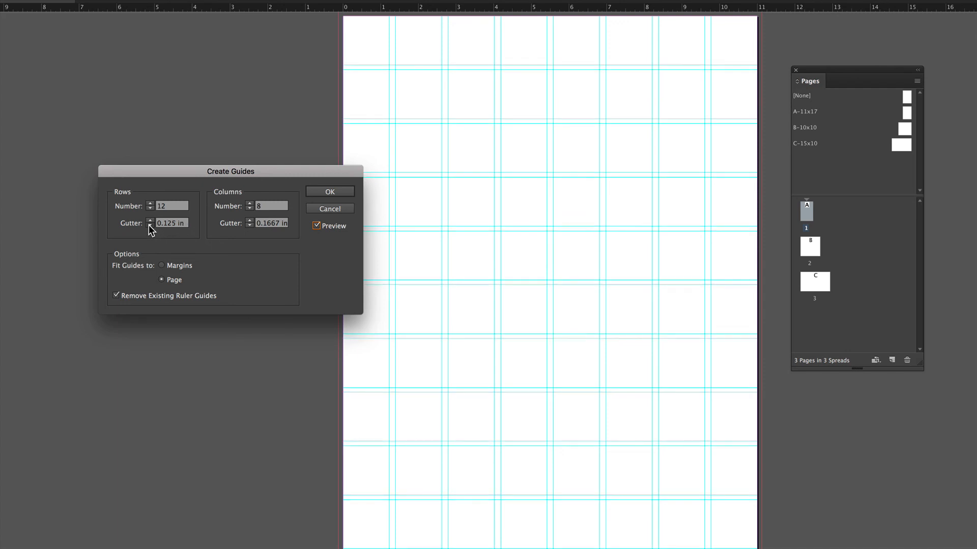
pyautogui.click(150, 226)
pyautogui.click(248, 225)
pyautogui.click(248, 225)
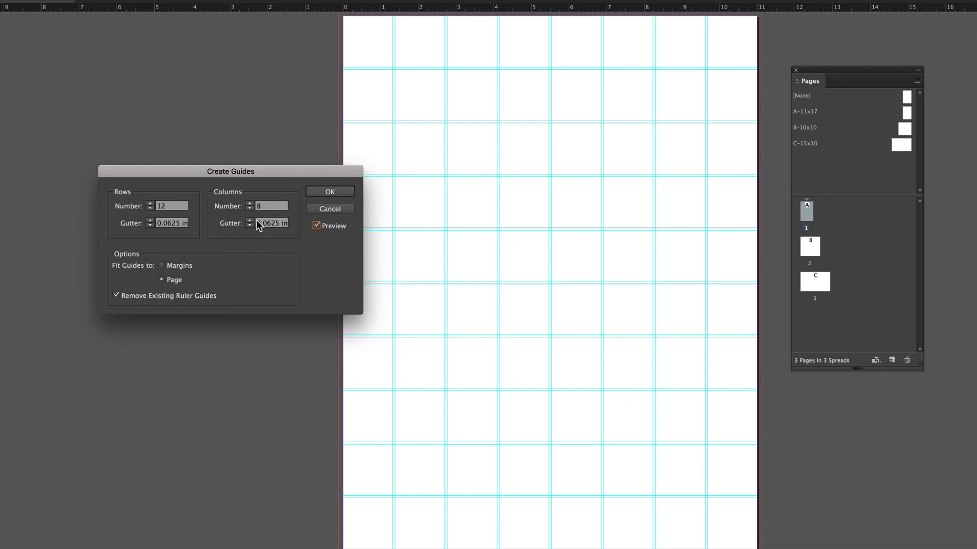
pyautogui.click(330, 192)
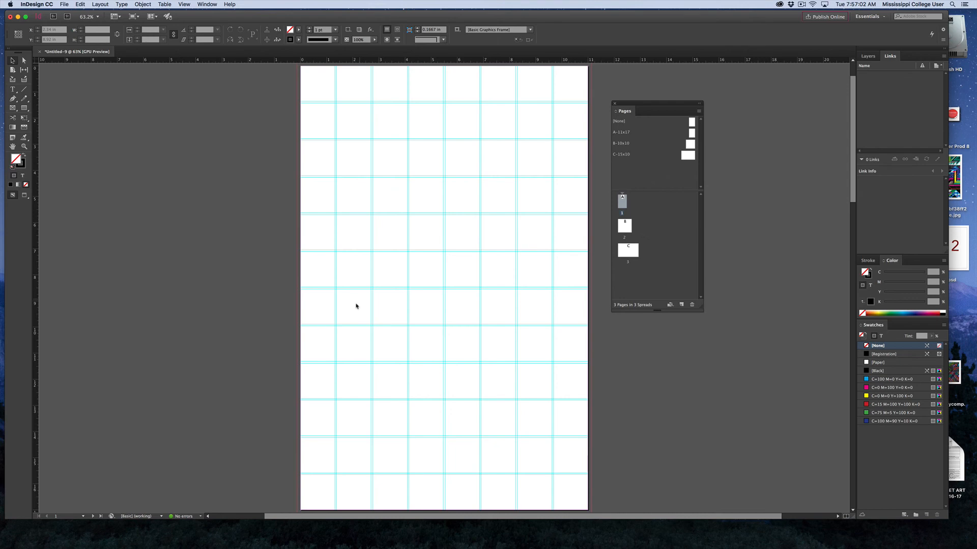
# Set up guides on page 2 with 8 rows and 15 columns.
pyautogui.scroll(-8, 367, 305)
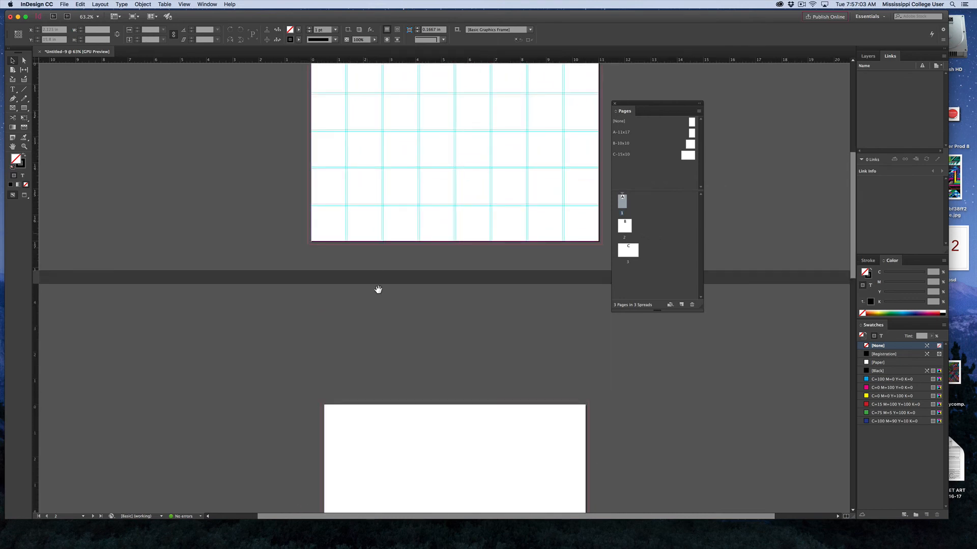
pyautogui.scroll(-10, 378, 254)
pyautogui.doubleClick(625, 228)
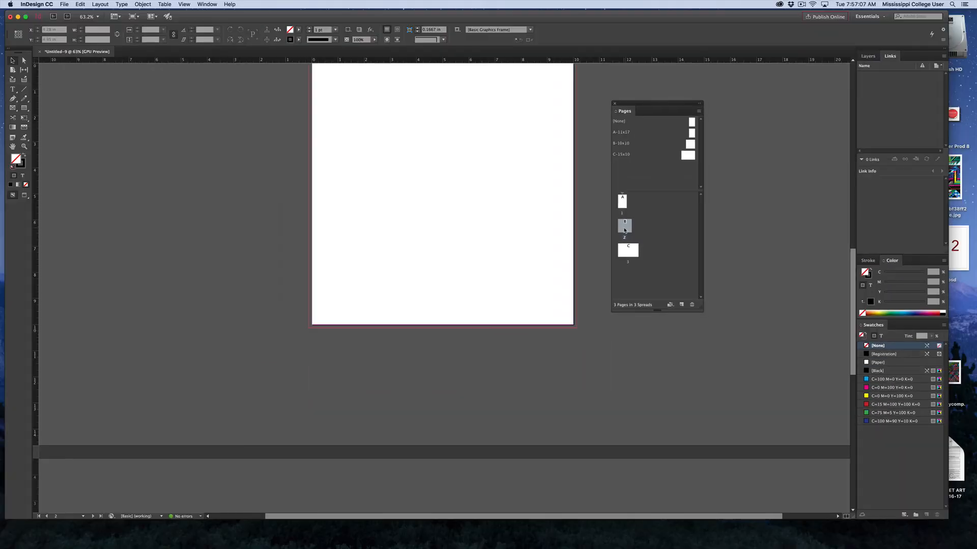
pyautogui.click(100, 4)
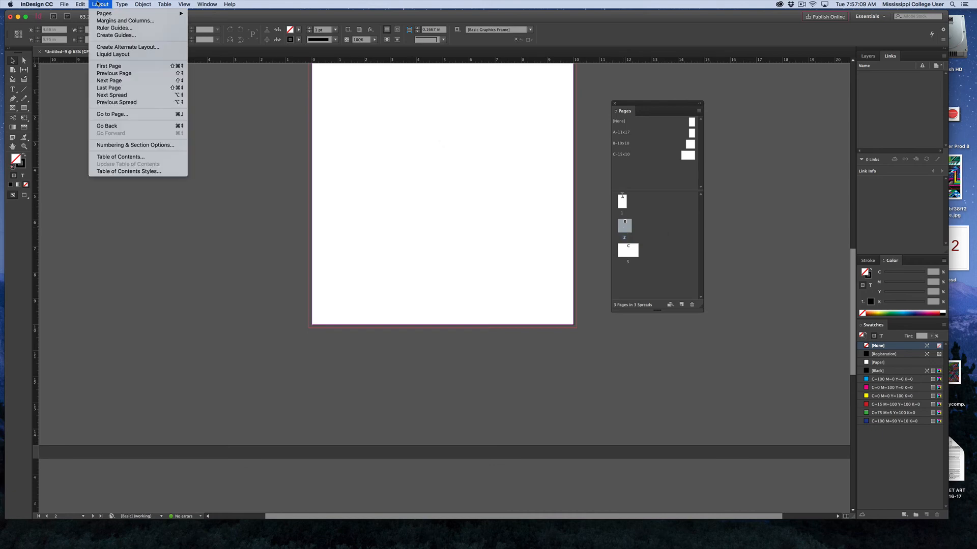
pyautogui.click(107, 35)
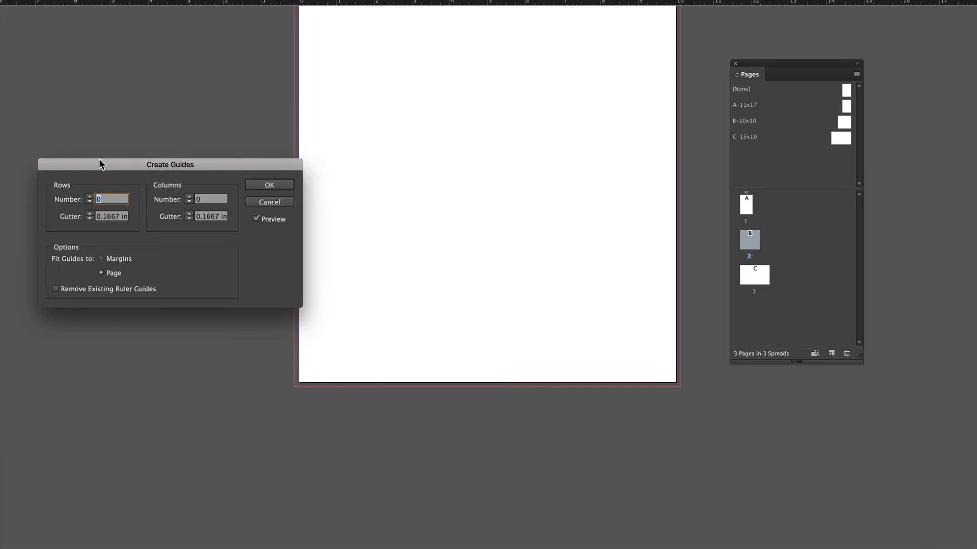
pyautogui.write('8')
pyautogui.click(218, 199)
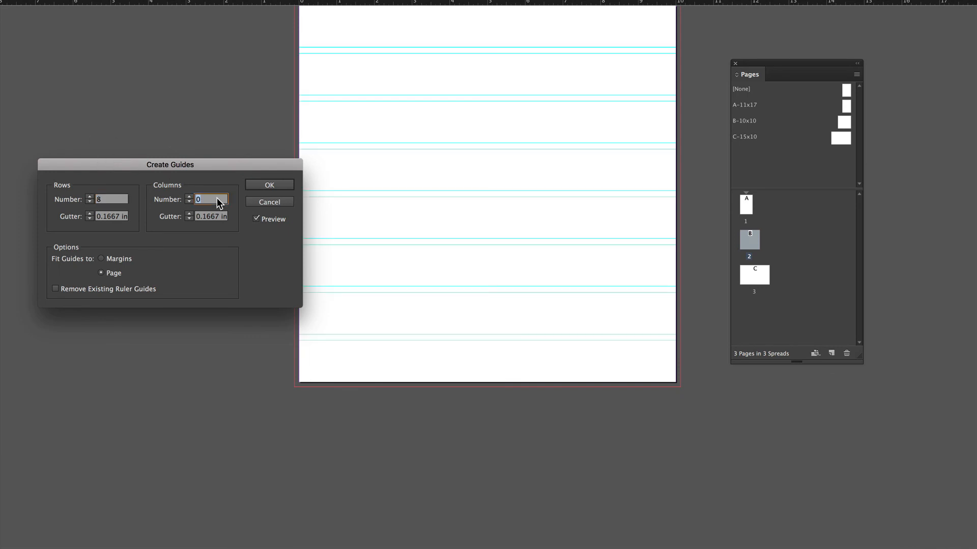
pyautogui.write('15')
pyautogui.press('Tab')
# Set both the row and column gutters to 0 in and create the guides on page 2.
pyautogui.click(115, 217)
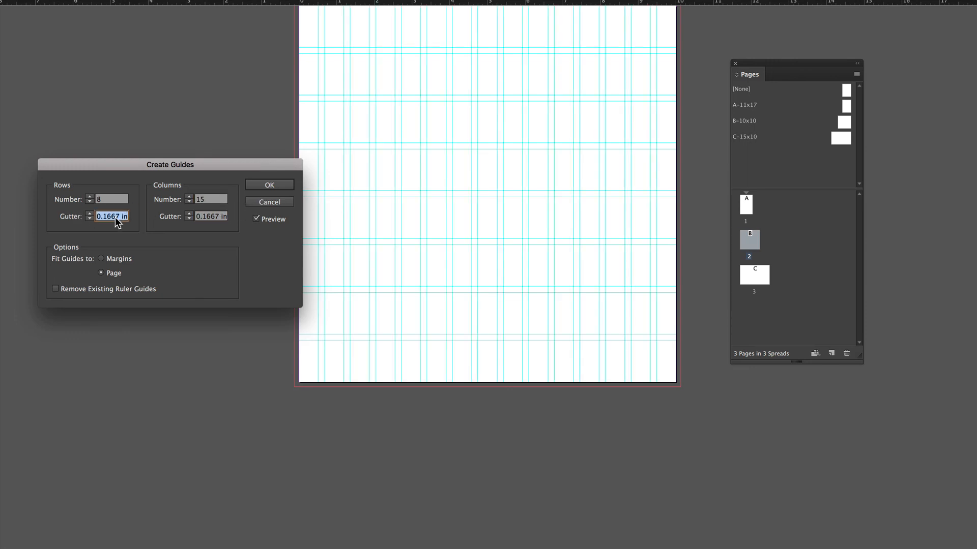
pyautogui.write('0')
pyautogui.press('Tab')
pyautogui.click(218, 217)
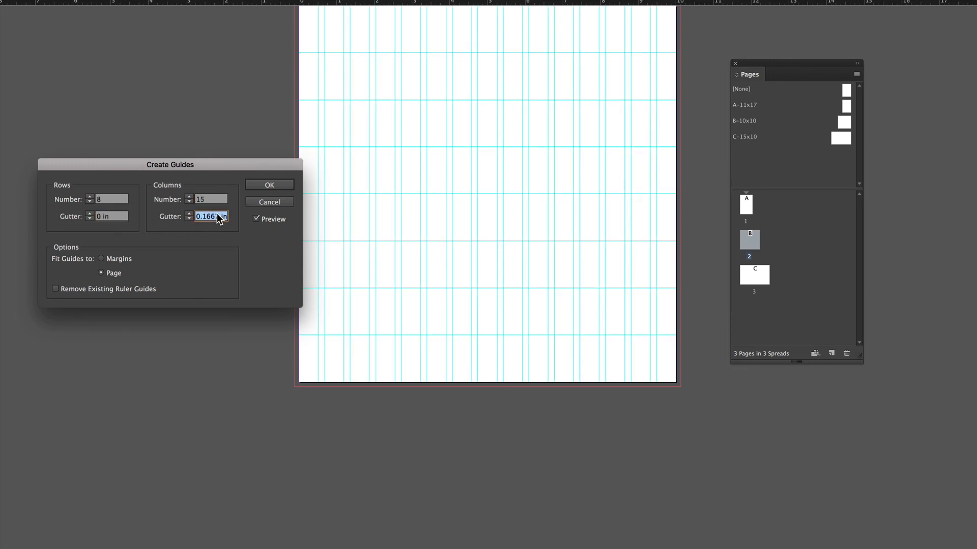
pyautogui.write('0')
pyautogui.press('Tab')
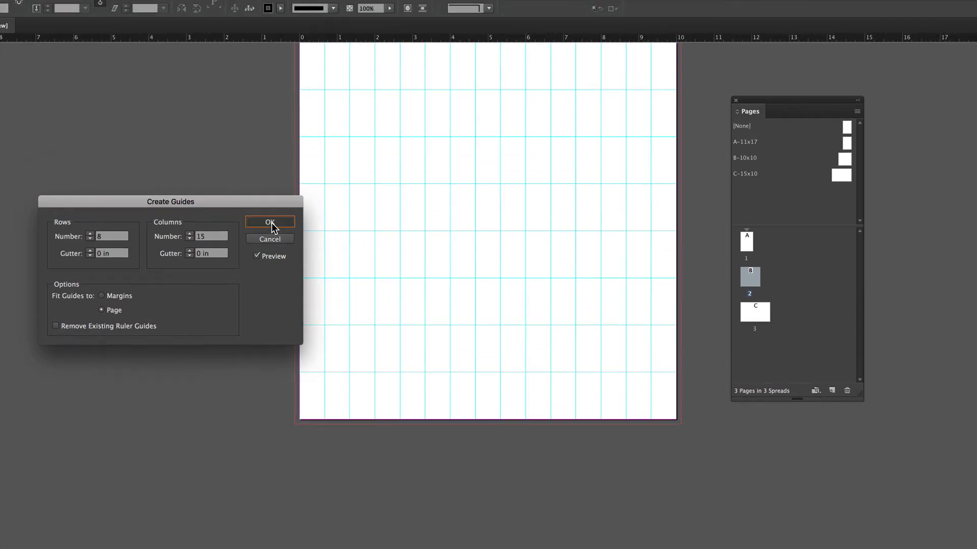
pyautogui.click(271, 186)
pyautogui.moveTo(221, 213); pyautogui.dragTo(216, 341)
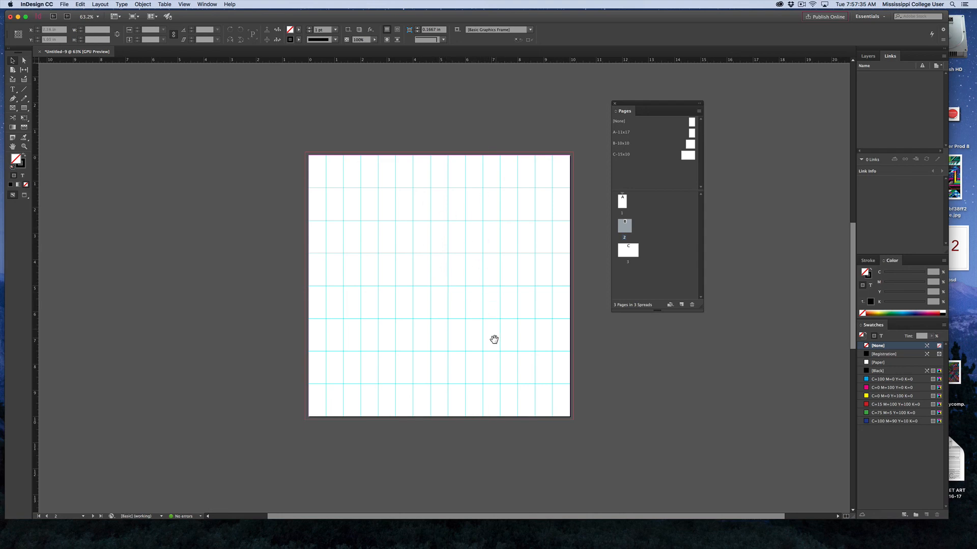
# Set up guides on page 3 with 10 rows and a row gutter of 0 in.
pyautogui.scroll(-10, 486, 358)
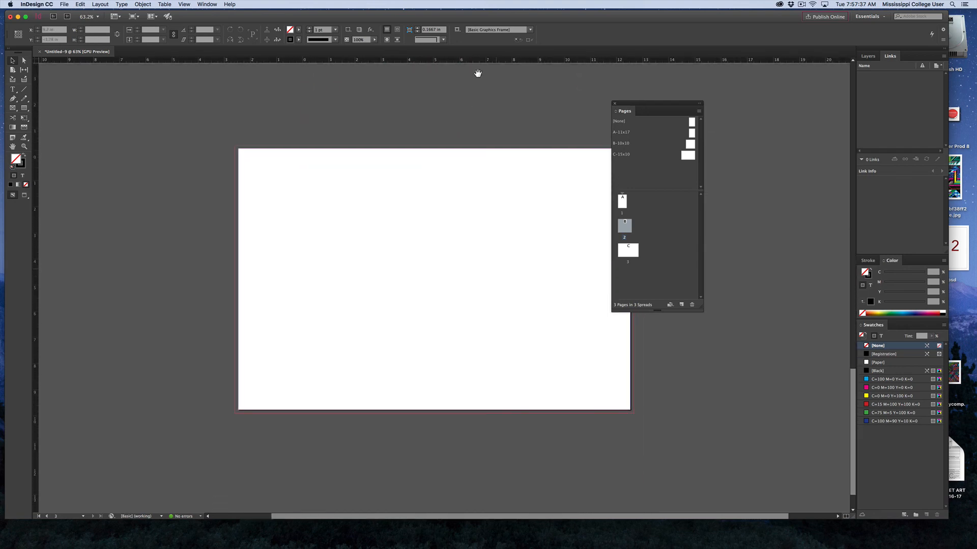
pyautogui.hscroll(2, 543, 255)
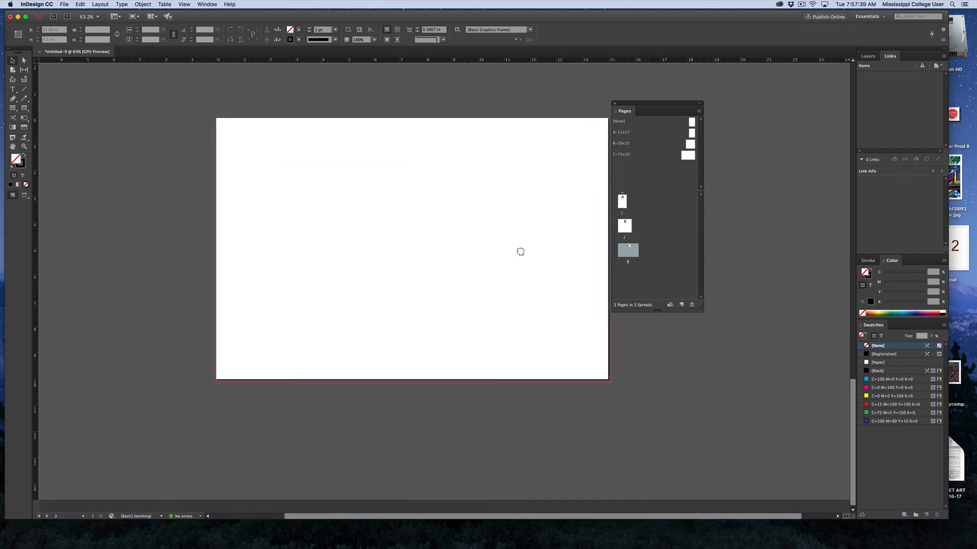
pyautogui.press('cmd+equal')
pyautogui.scroll(1, 528, 279)
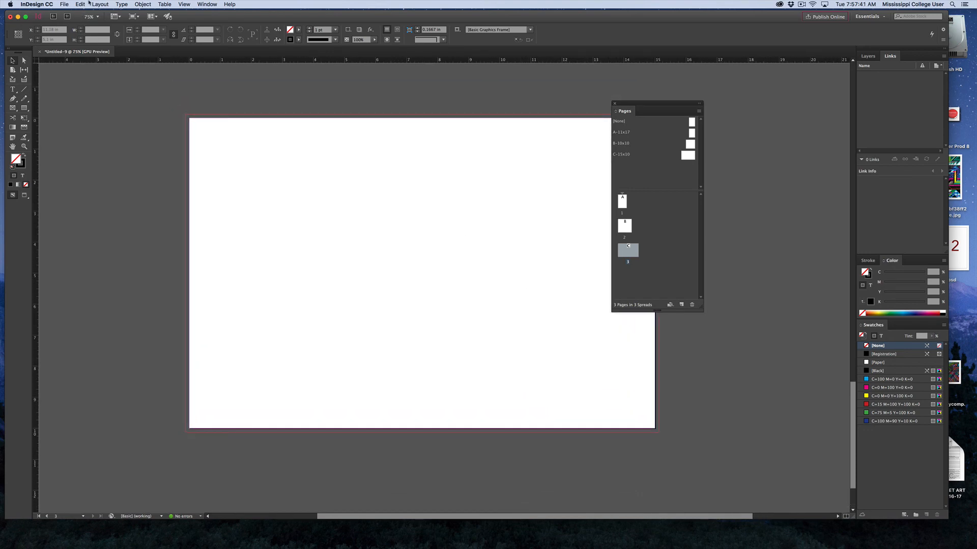
pyautogui.click(101, 4)
pyautogui.click(108, 34)
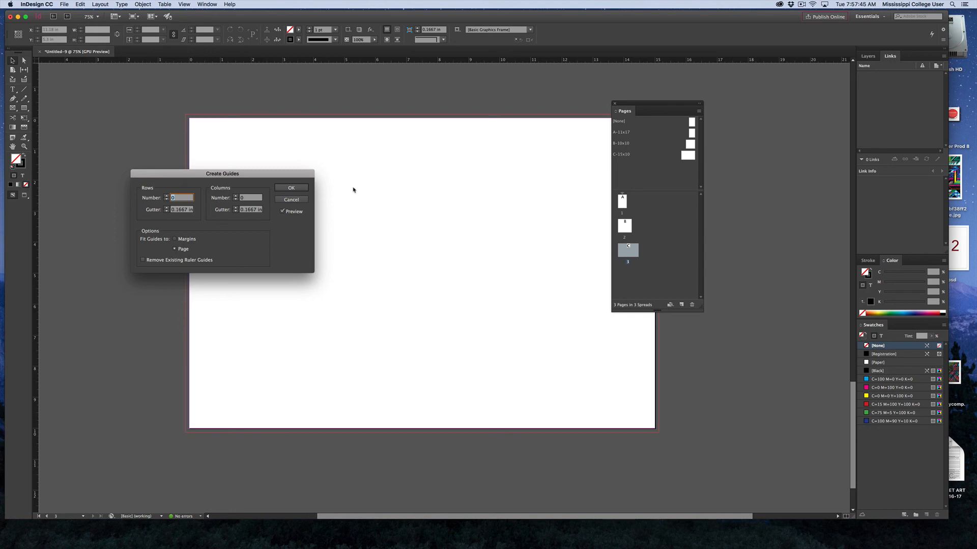
pyautogui.write('1')
pyautogui.press('Tab')
pyautogui.write('0')
pyautogui.press('Tab')
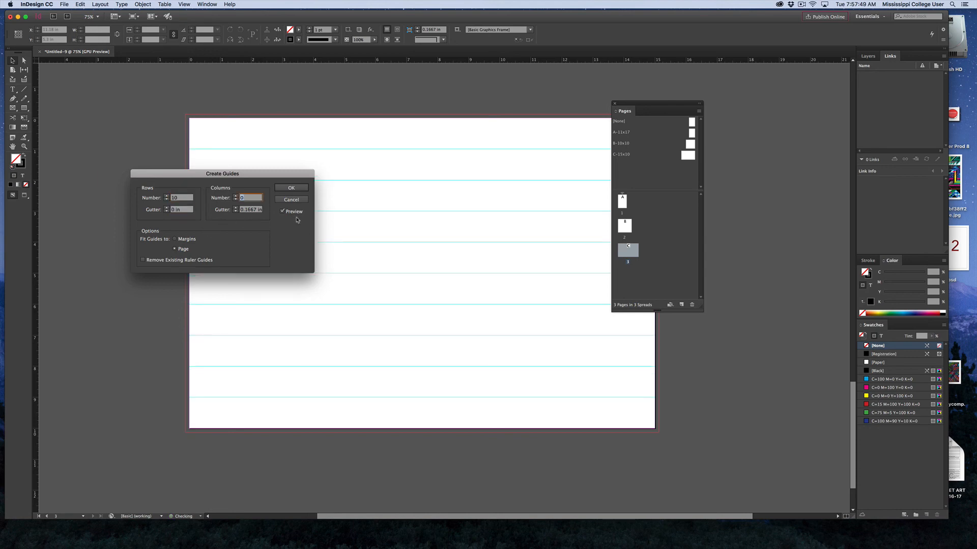
# Add 15 columns with a 0.125 in column gutter and create the guides on page 3.
pyautogui.write('15')
pyautogui.press('Tab')
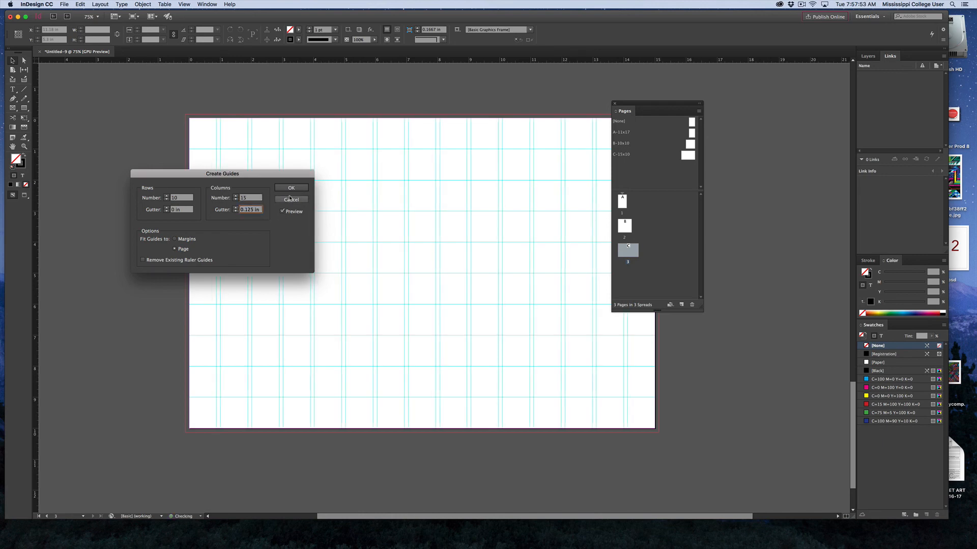
pyautogui.click(290, 188)
# Review the guide grids from page 3 back to page 1.
pyautogui.moveTo(304, 261); pyautogui.dragTo(255, 260)
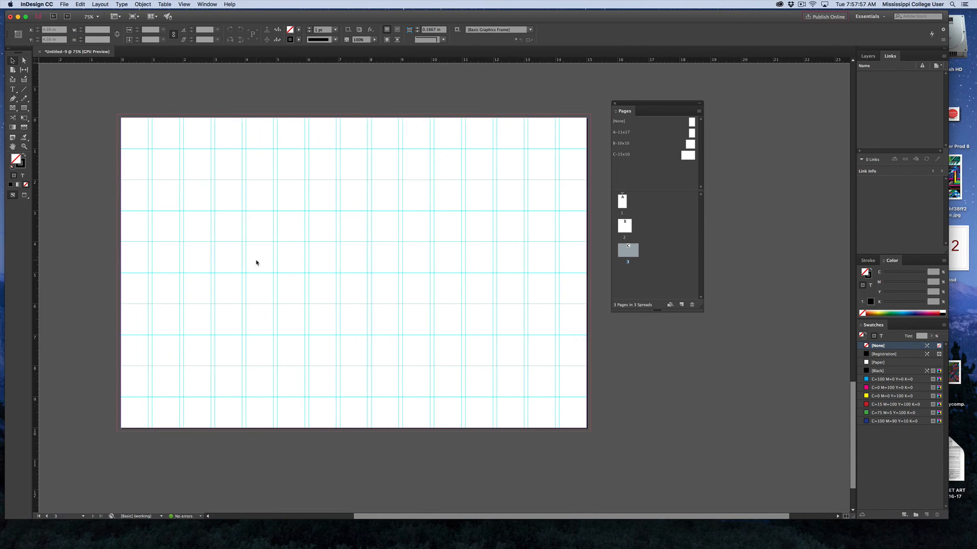
pyautogui.moveTo(264, 218); pyautogui.dragTo(272, 339)
pyautogui.moveTo(274, 238); pyautogui.dragTo(286, 331)
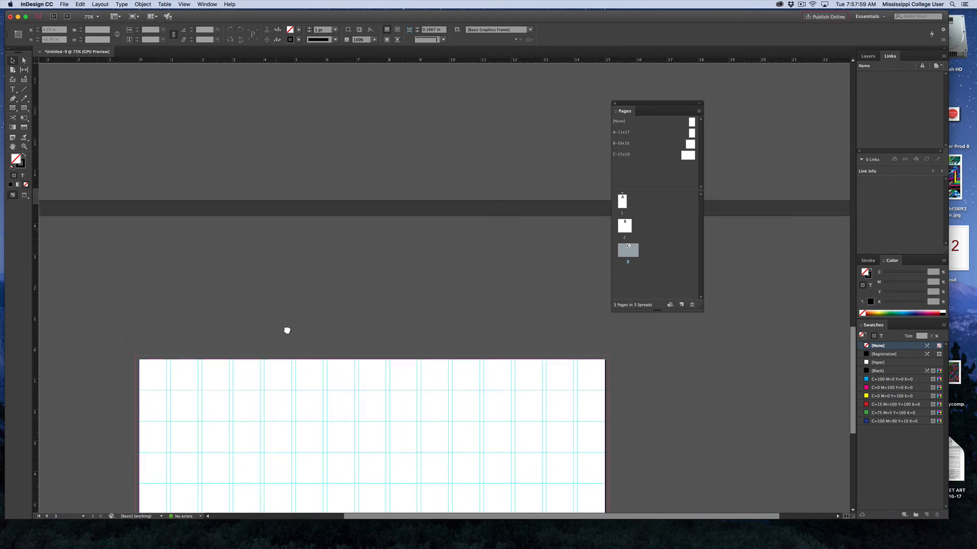
pyautogui.scroll(10, 287, 331)
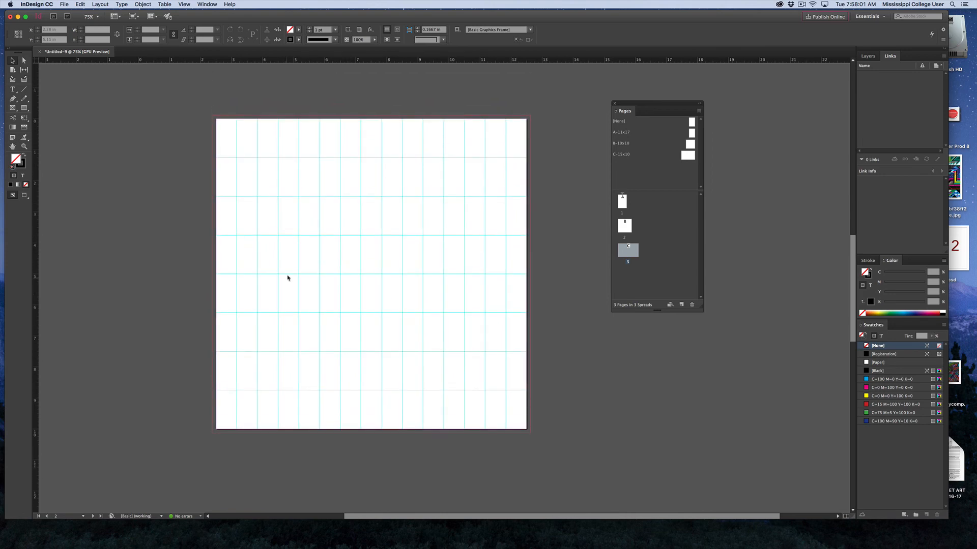
pyautogui.scroll(10, 284, 236)
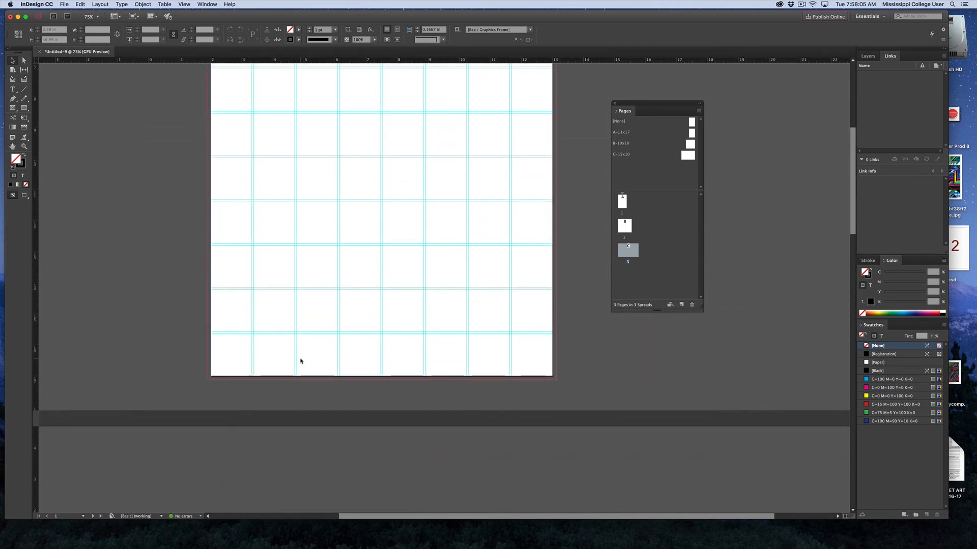
pyautogui.press('super+0')
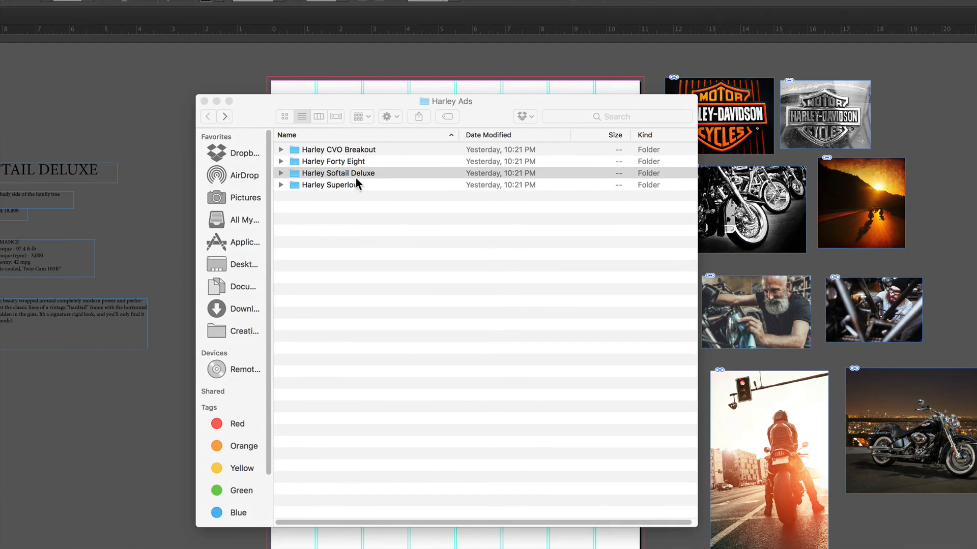
# Open the Harley Softail Deluxe folder and move its window clear of the images on the pasteboard.
pyautogui.click(373, 207)
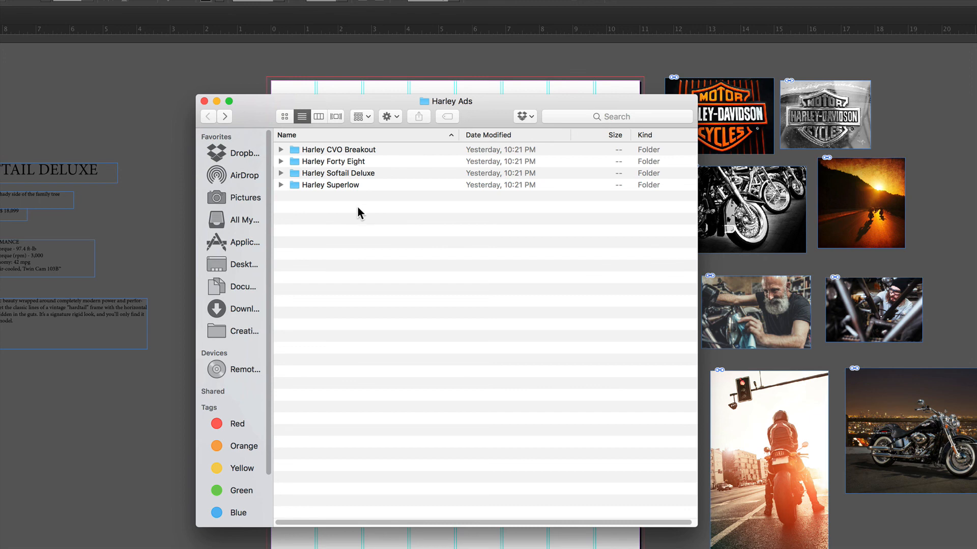
pyautogui.click(319, 175)
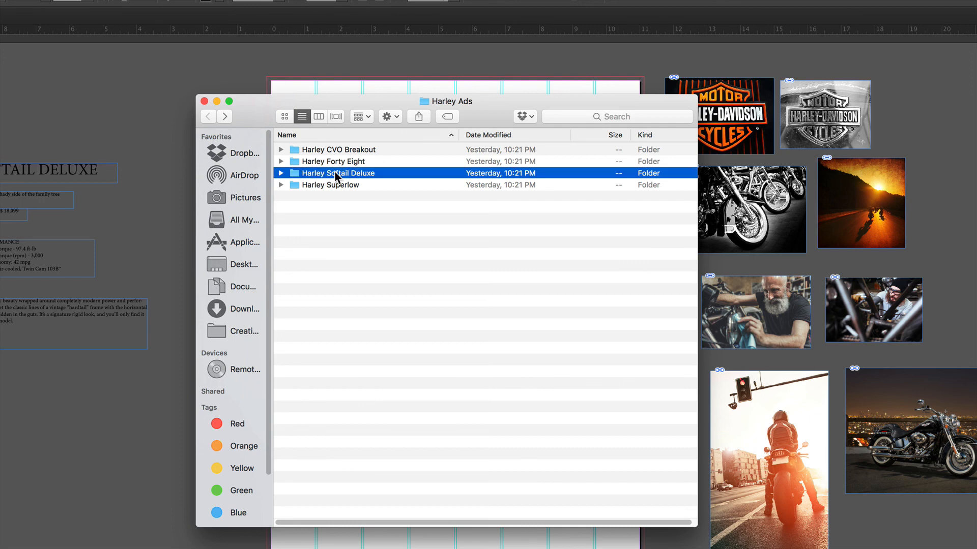
pyautogui.doubleClick(335, 177)
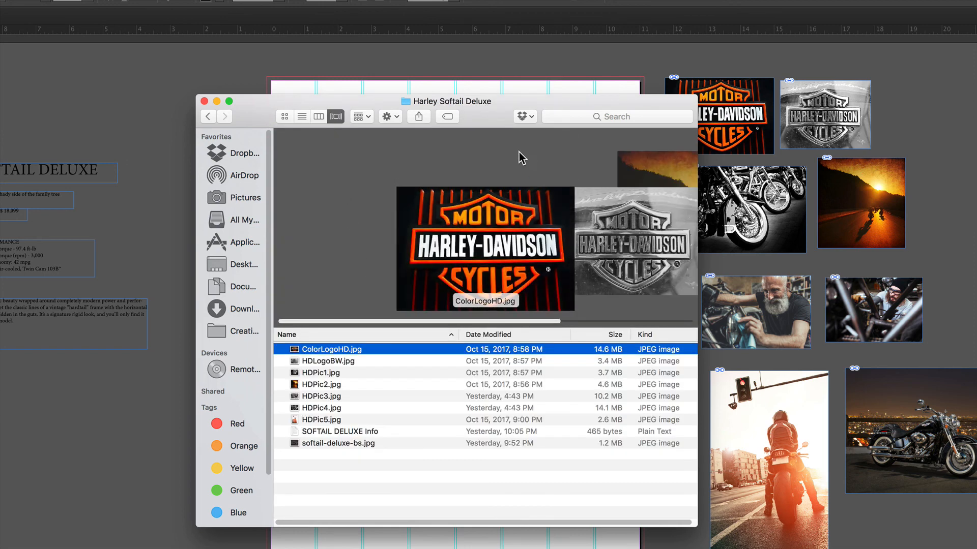
pyautogui.moveTo(484, 112); pyautogui.dragTo(432, 50)
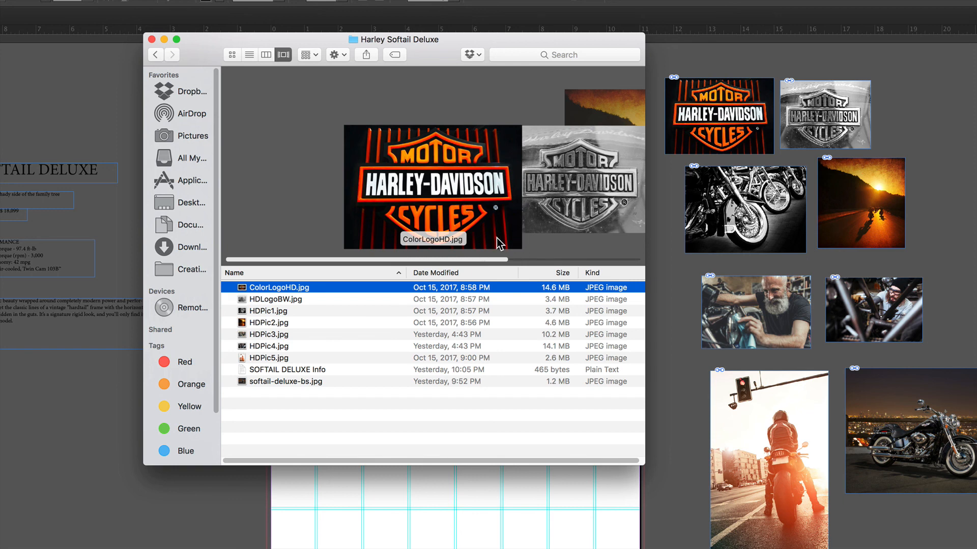
# Browse the image previews in the Harley Softail Deluxe folder from HDLogoBW.jpg through HDPic5.jpg.
pyautogui.click(571, 228)
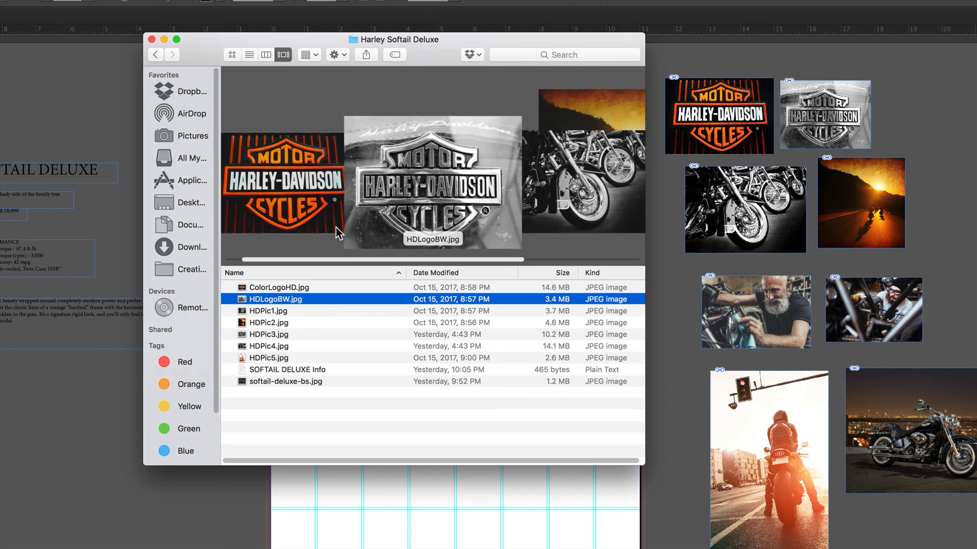
pyautogui.click(558, 222)
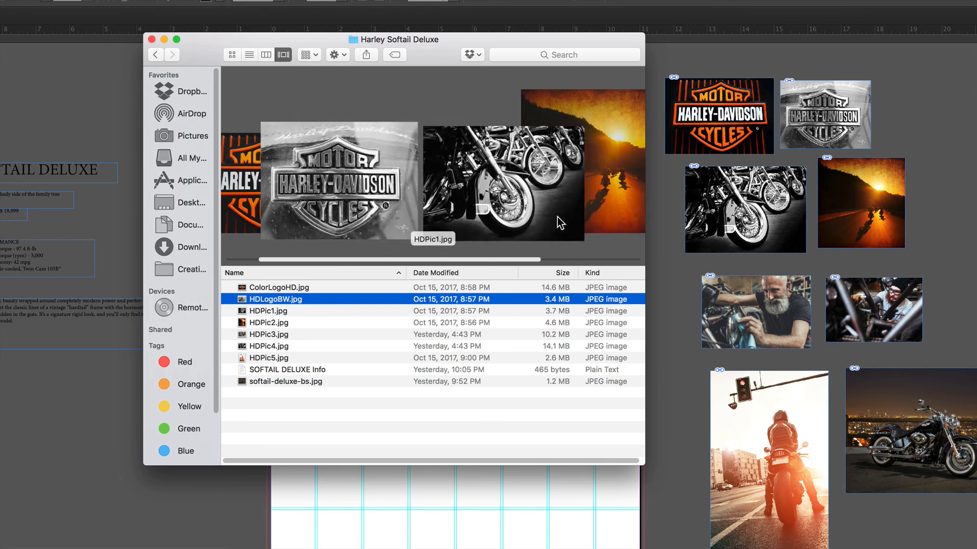
pyautogui.click(557, 217)
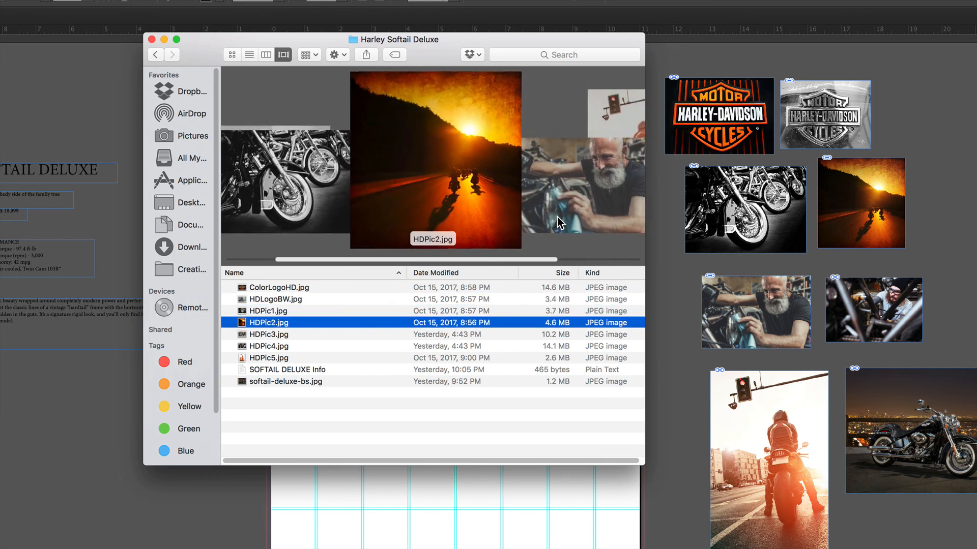
pyautogui.click(557, 219)
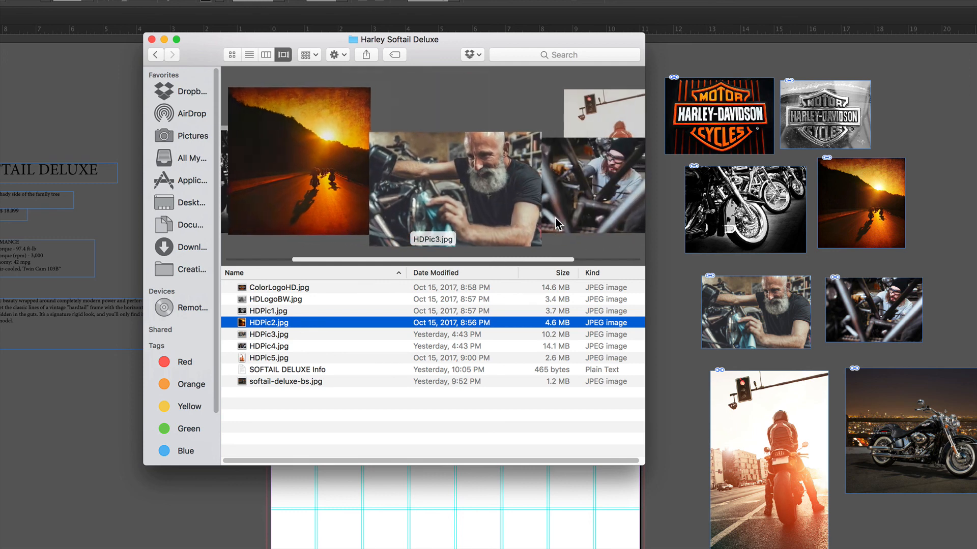
pyautogui.click(560, 218)
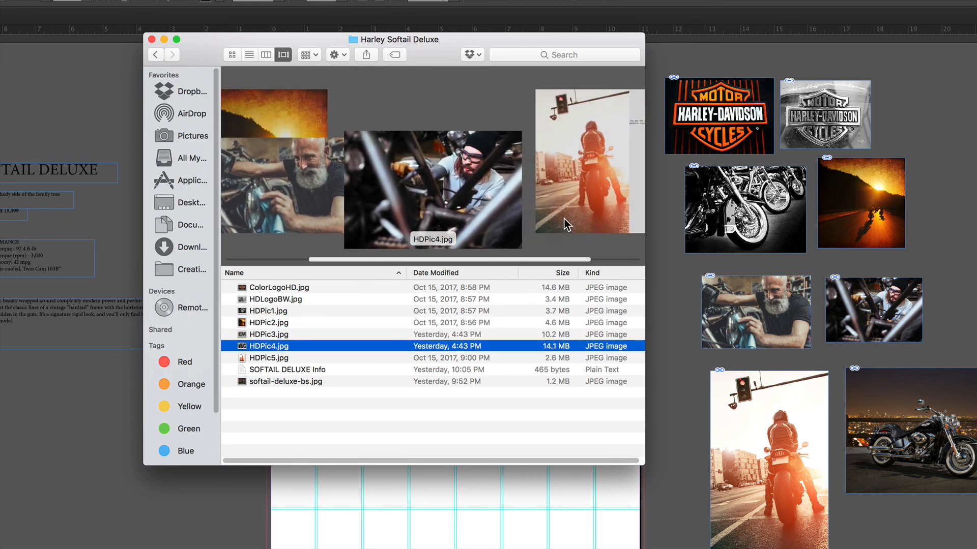
pyautogui.click(563, 219)
pyautogui.click(275, 220)
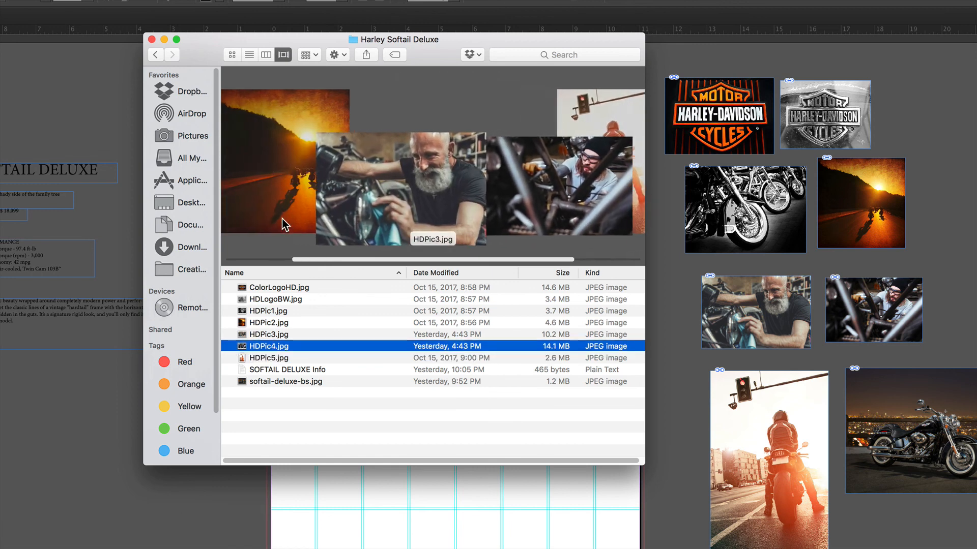
pyautogui.click(282, 218)
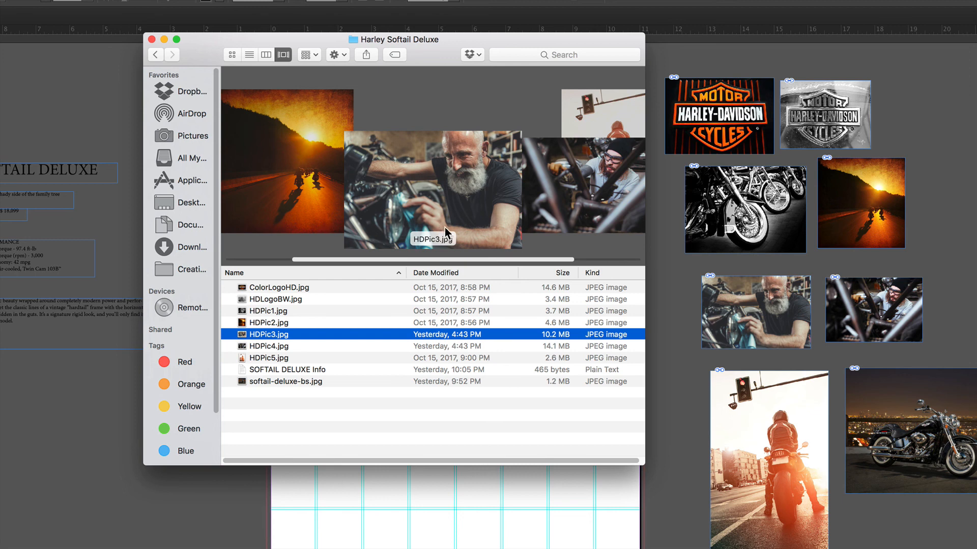
pyautogui.click(561, 205)
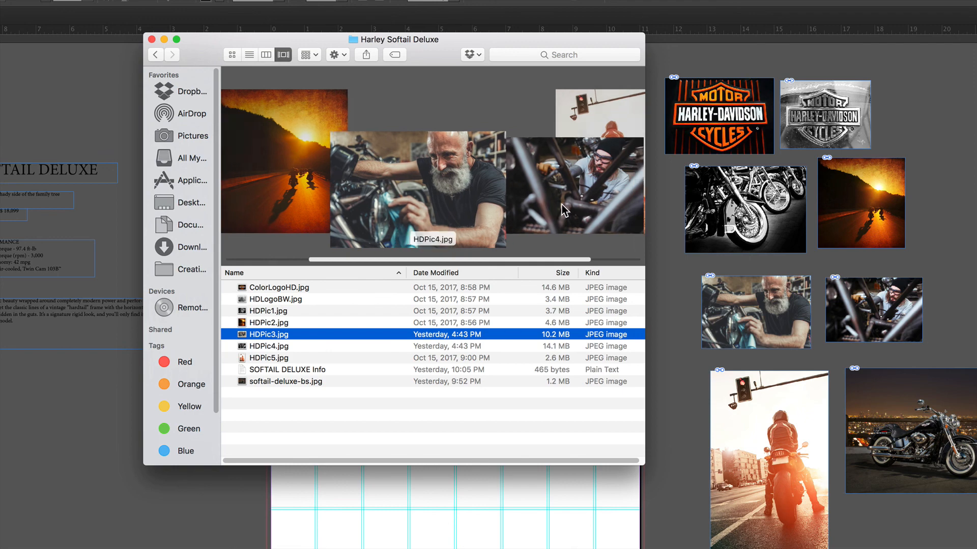
pyautogui.click(562, 206)
pyautogui.click(559, 203)
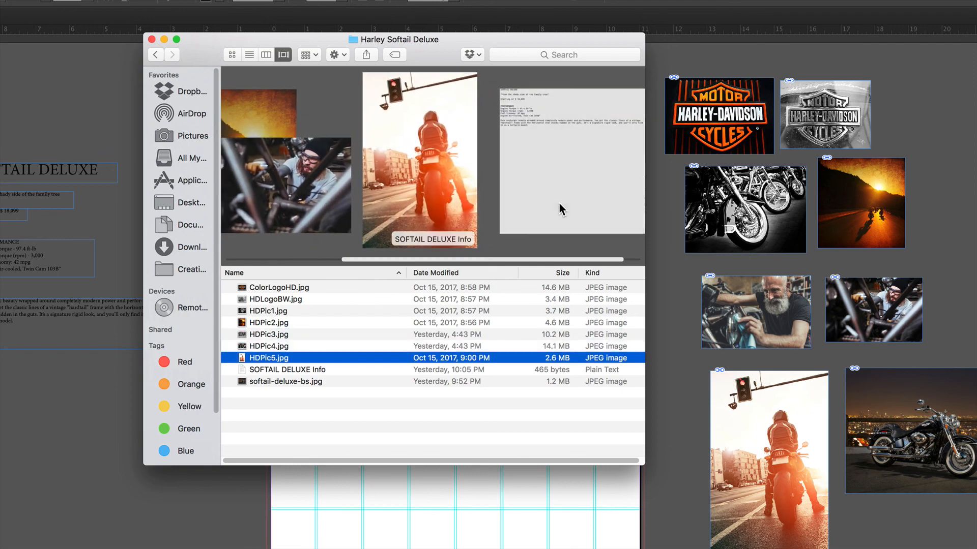
# Preview the SOFTAIL DELUXE Info text file and the softail-deluxe-bs.jpg photo at full size.
pyautogui.press('space')
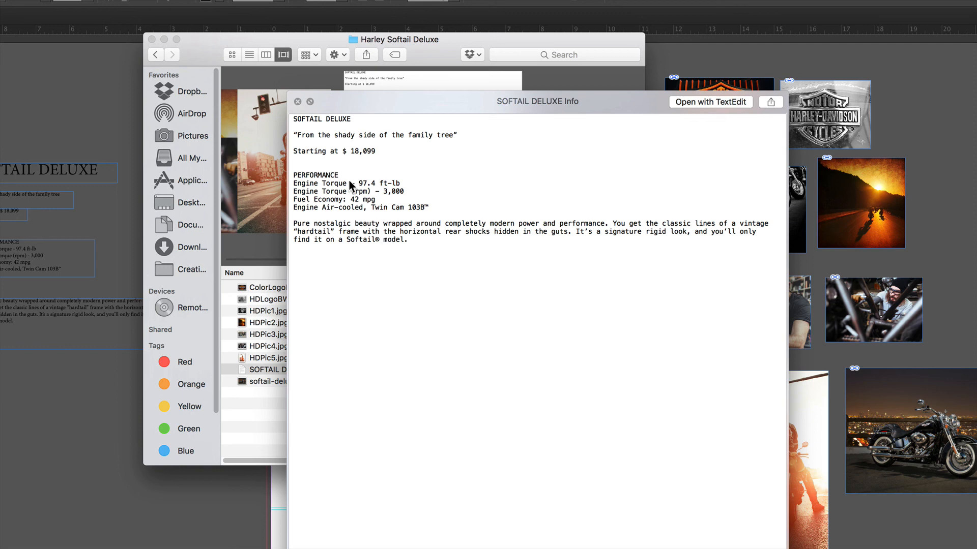
pyautogui.press('space')
pyautogui.click(551, 202)
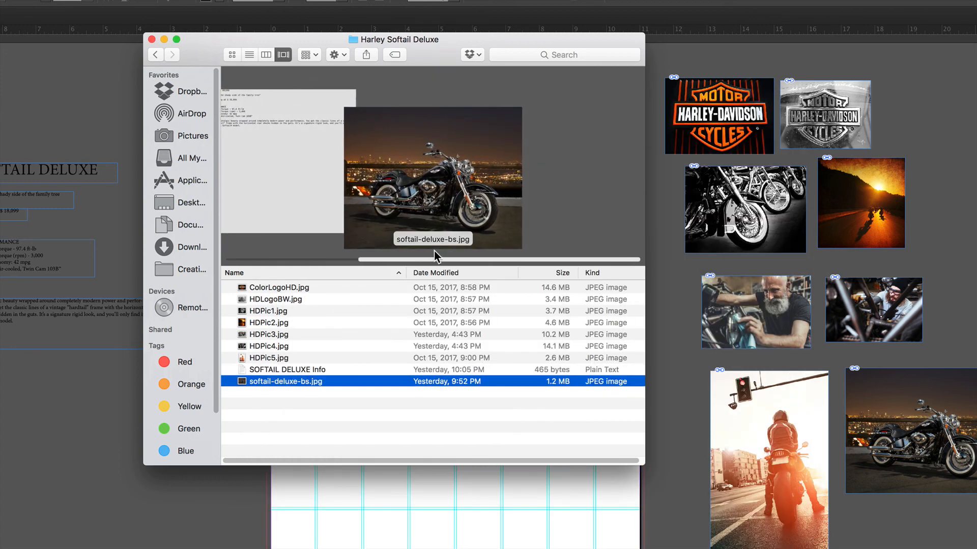
pyautogui.press('space')
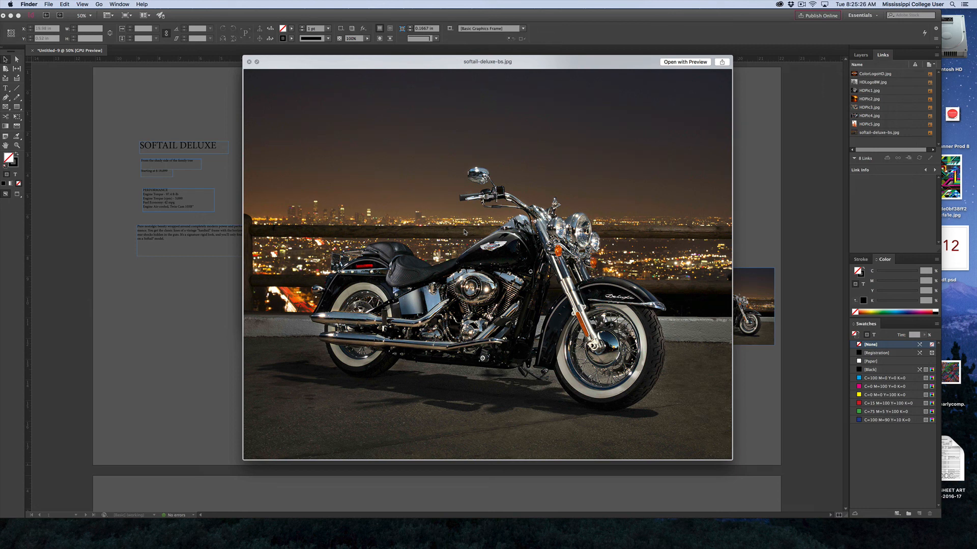
pyautogui.press('space')
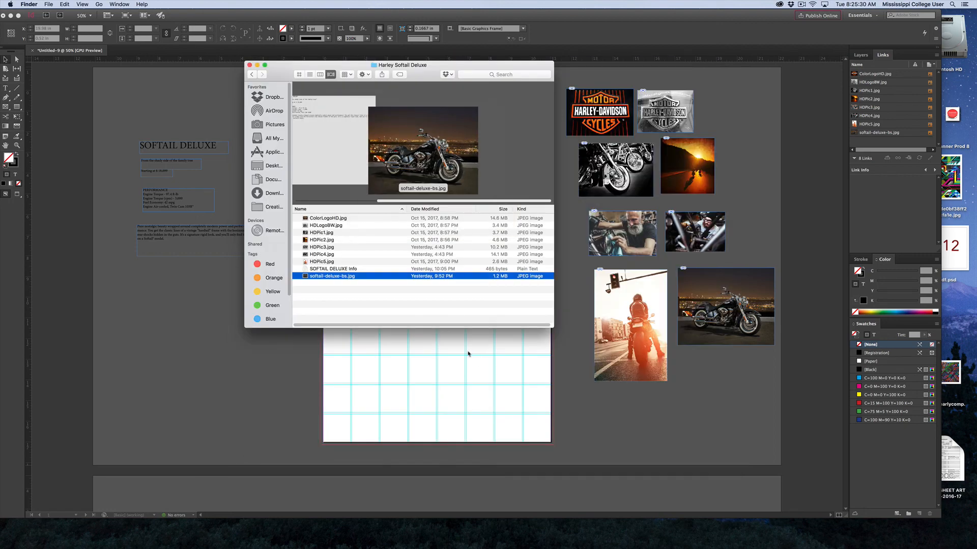
pyautogui.click(325, 269)
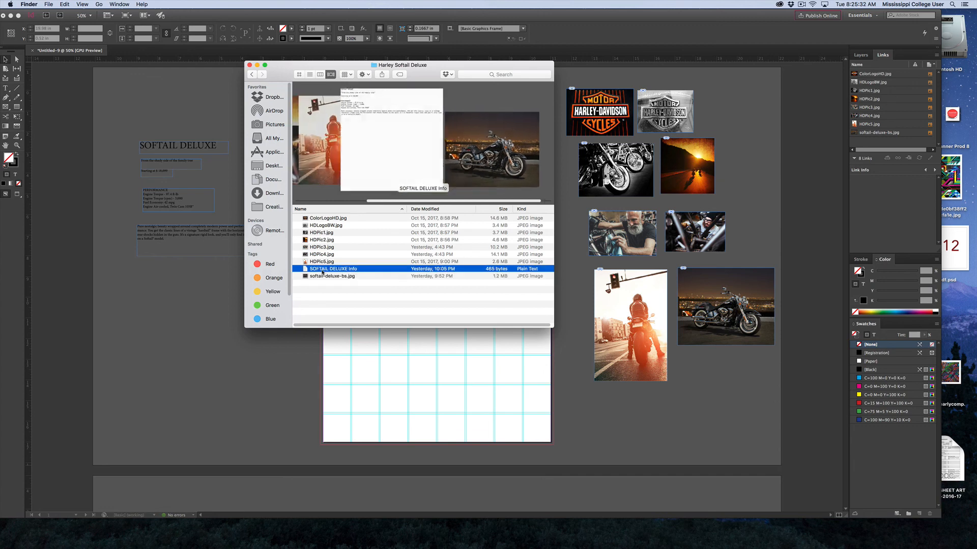
pyautogui.press('space')
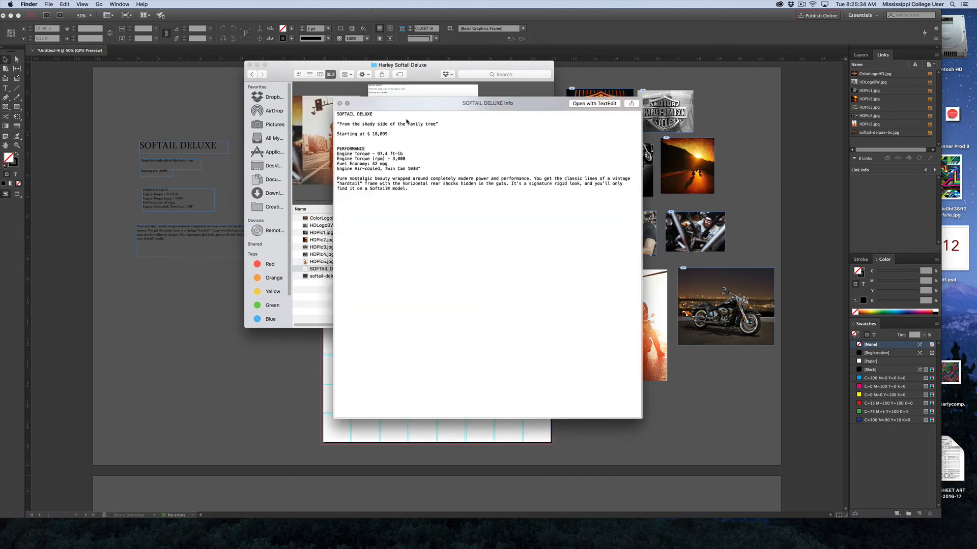
pyautogui.press('space')
# Switch to InDesign and spread the title, tagline and price text frames apart on the pasteboard.
pyautogui.click(194, 118)
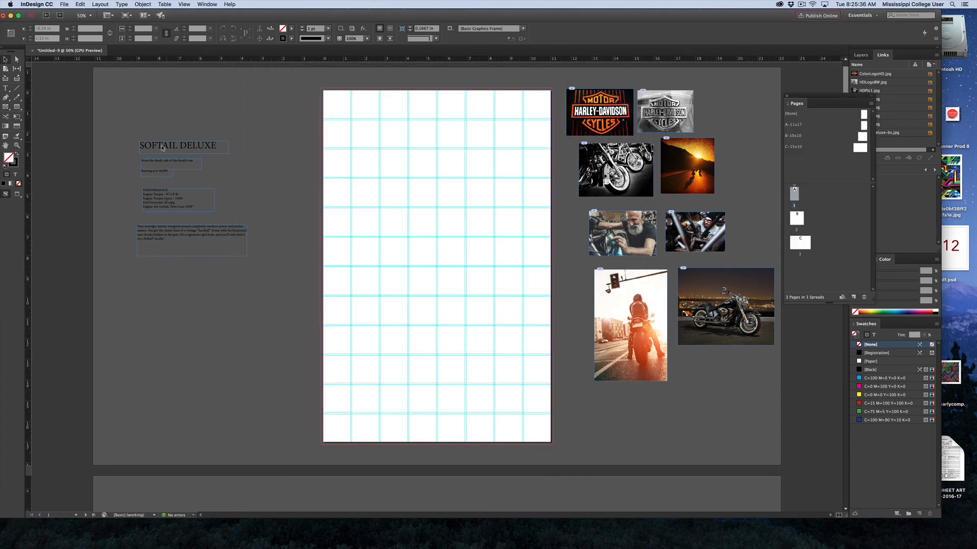
pyautogui.click(162, 149)
pyautogui.click(163, 170)
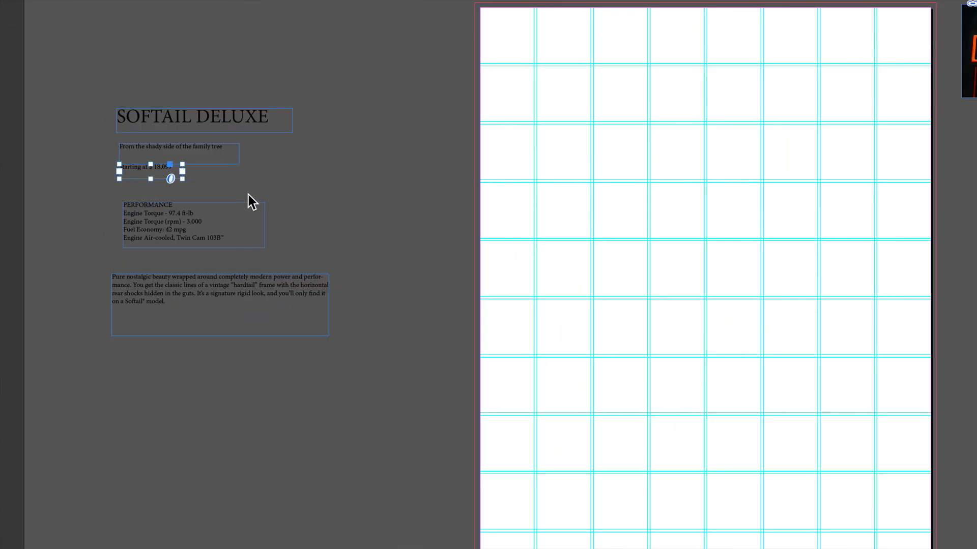
pyautogui.moveTo(222, 121); pyautogui.dragTo(224, 83)
pyautogui.moveTo(214, 151); pyautogui.dragTo(217, 114)
pyautogui.moveTo(170, 177); pyautogui.dragTo(193, 185)
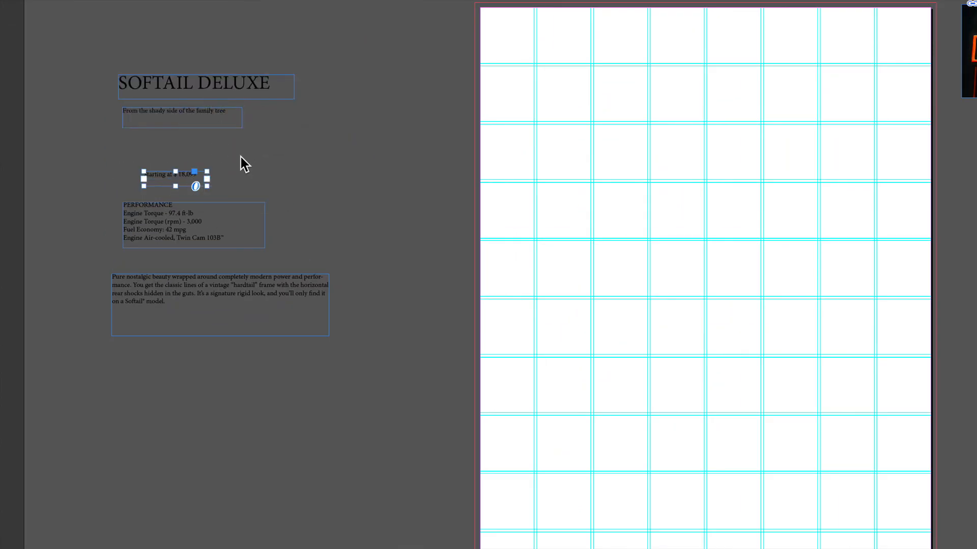
pyautogui.click(240, 156)
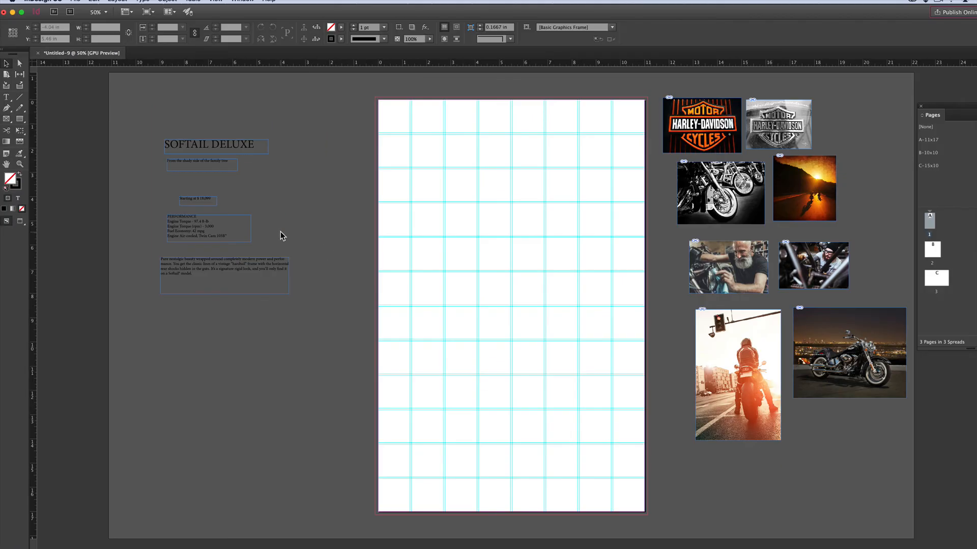
# Move the SOFTAIL DELUXE title onto the upper part of page 1 and scale its frame up to about 5.5 in wide.
pyautogui.scroll(-1, 572, 235)
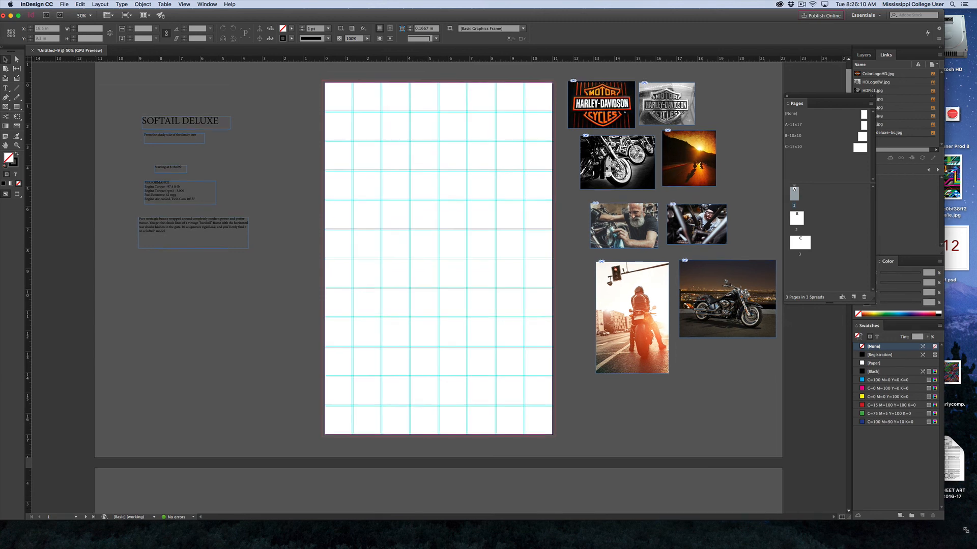
pyautogui.moveTo(965, 530); pyautogui.dragTo(965, 529)
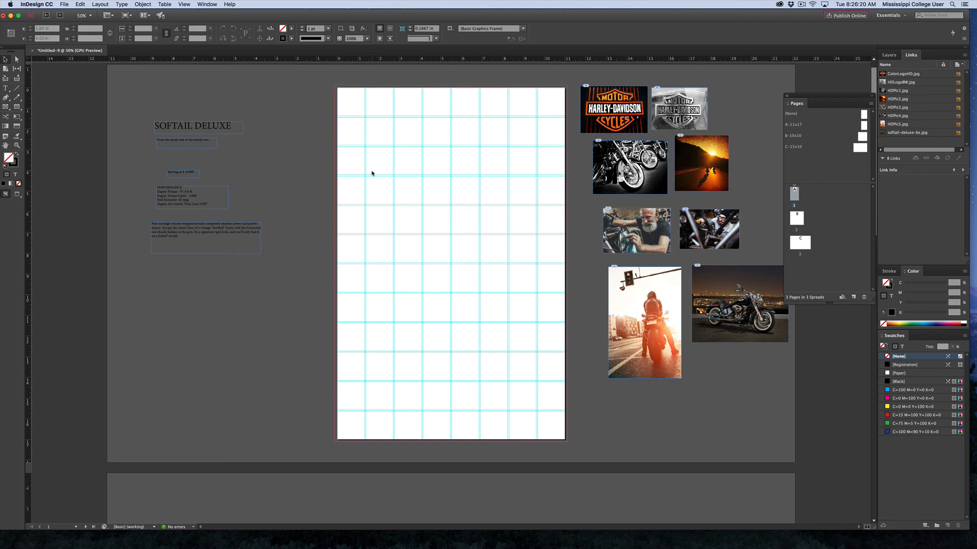
pyautogui.moveTo(227, 126); pyautogui.dragTo(483, 158)
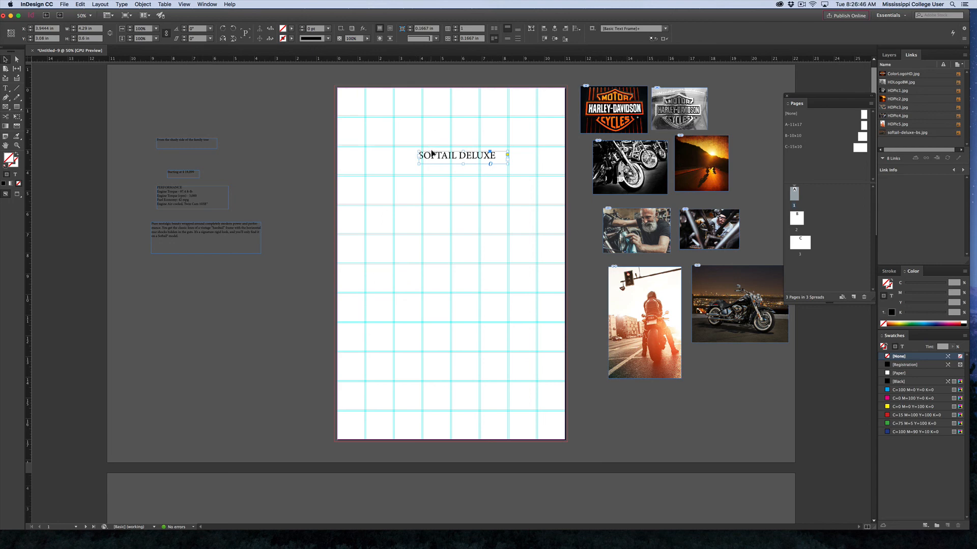
pyautogui.moveTo(507, 164)
pyautogui.mouseDown()
pyautogui.moveTo(547, 166)
pyautogui.moveTo(536, 165)
pyautogui.mouseUp()
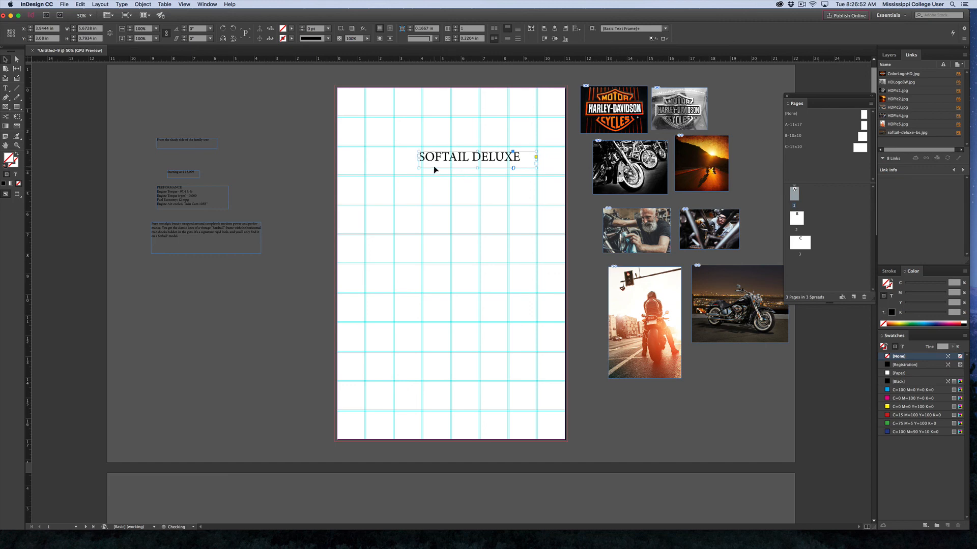
pyautogui.moveTo(418, 169); pyautogui.dragTo(423, 171)
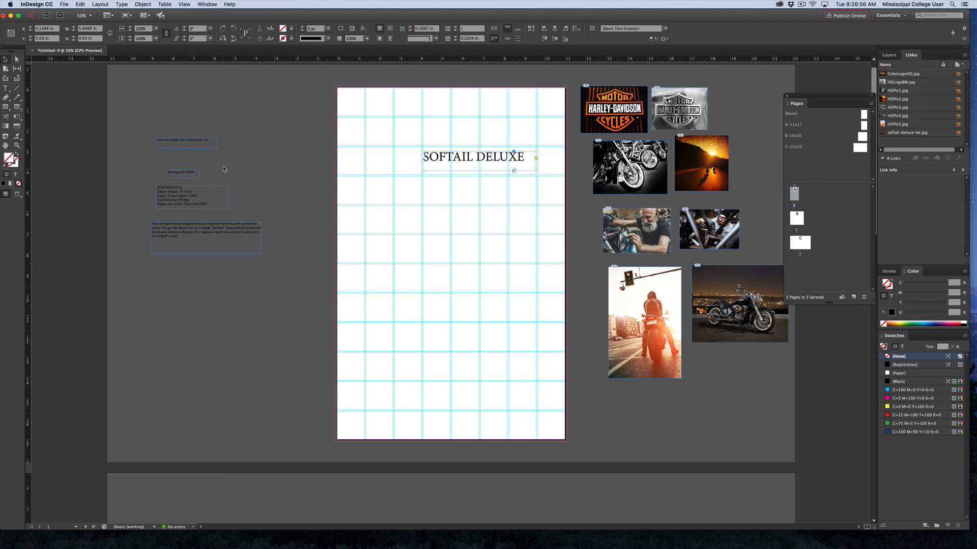
# Stack the tagline, an enlarged "Starting at $ 18,099" and the PERFORMANCE text frames below the title on page 1.
pyautogui.moveTo(186, 149); pyautogui.dragTo(452, 188)
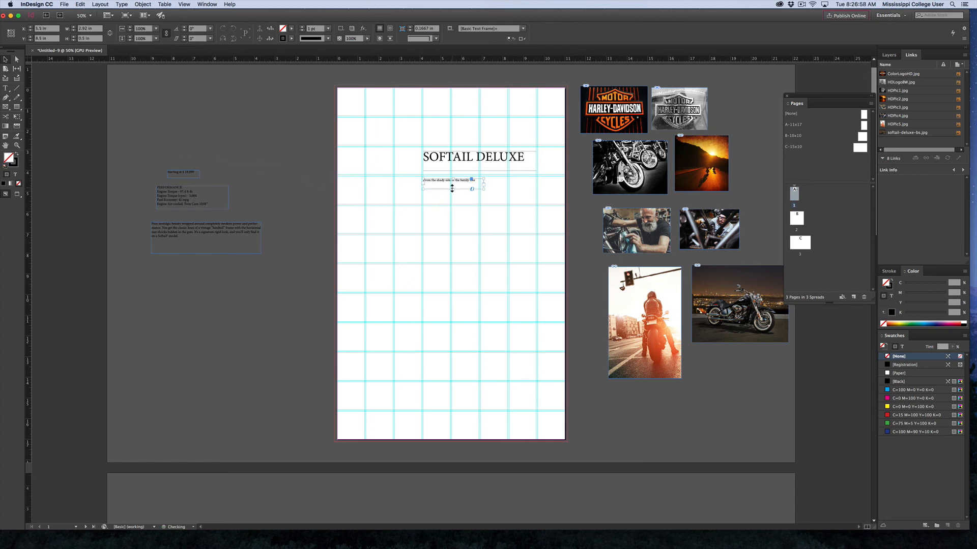
pyautogui.moveTo(176, 172); pyautogui.dragTo(494, 230)
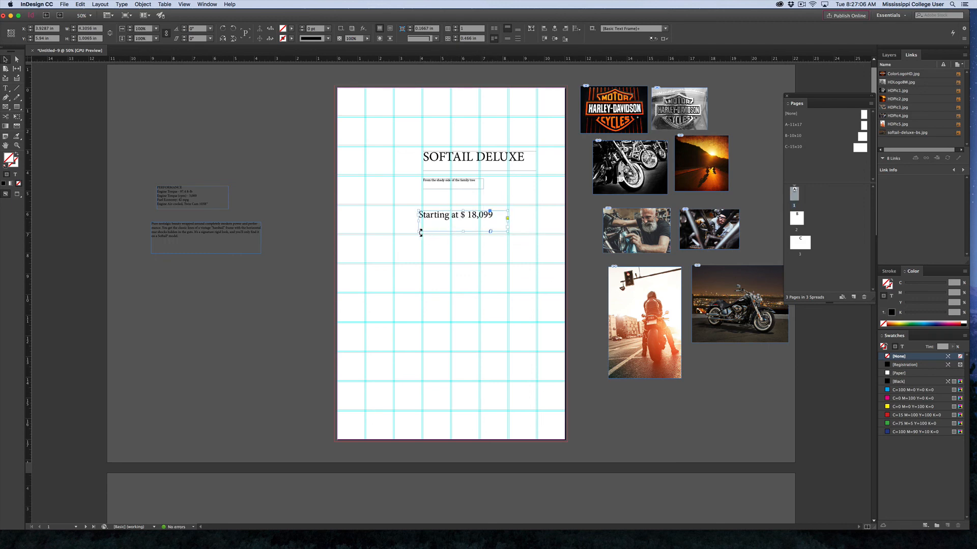
pyautogui.moveTo(421, 232); pyautogui.dragTo(426, 229)
pyautogui.moveTo(209, 201); pyautogui.dragTo(469, 250)
# Place the description paragraph in the lower part of page 1, widen its frame to about 8.2 in and lower its top edge.
pyautogui.moveTo(168, 239); pyautogui.dragTo(384, 341)
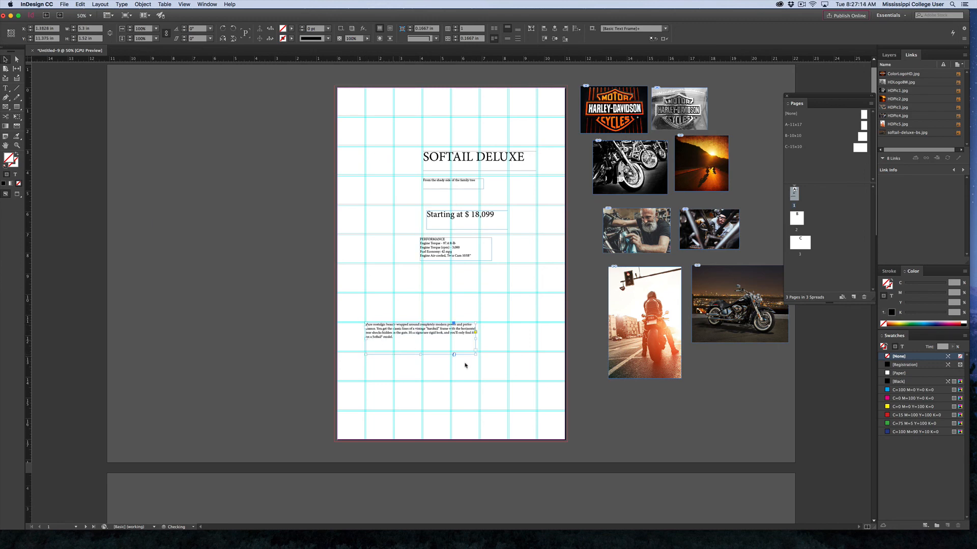
pyautogui.moveTo(474, 353); pyautogui.dragTo(535, 381)
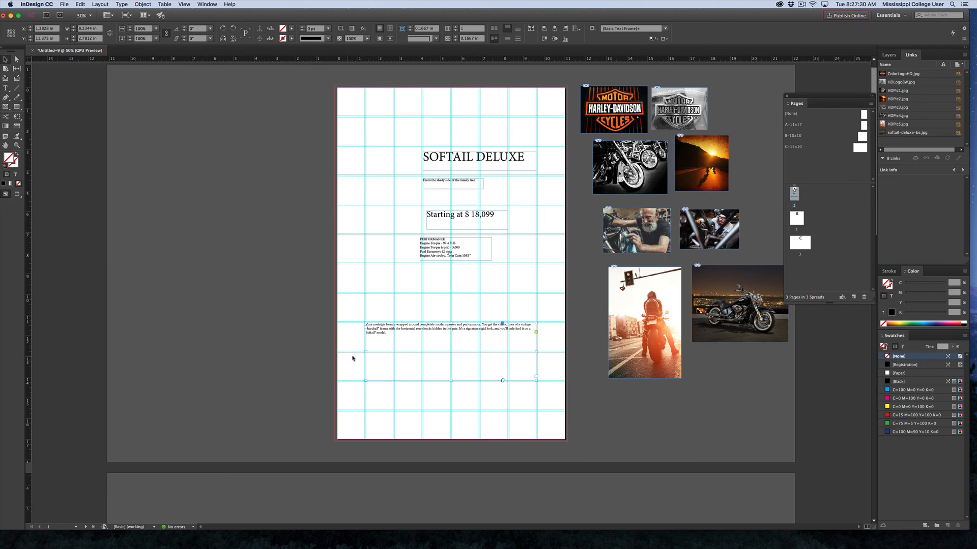
pyautogui.moveTo(451, 322); pyautogui.dragTo(452, 333)
# Toggle Preview mode to compare the page layout, including page 1 of HarleyAd.indd, with and without guides.
pyautogui.click(338, 345)
pyautogui.press('w')
pyautogui.press('w')
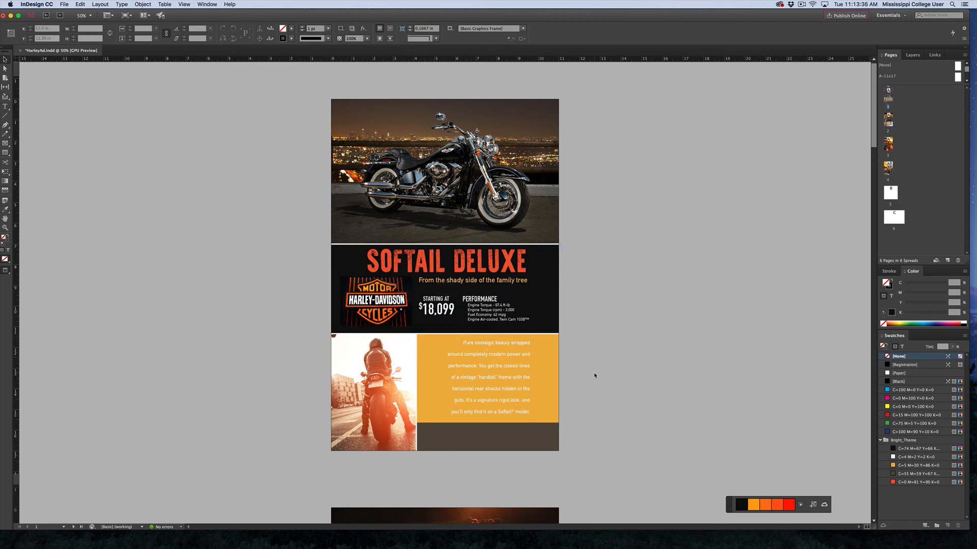
pyautogui.press('w')
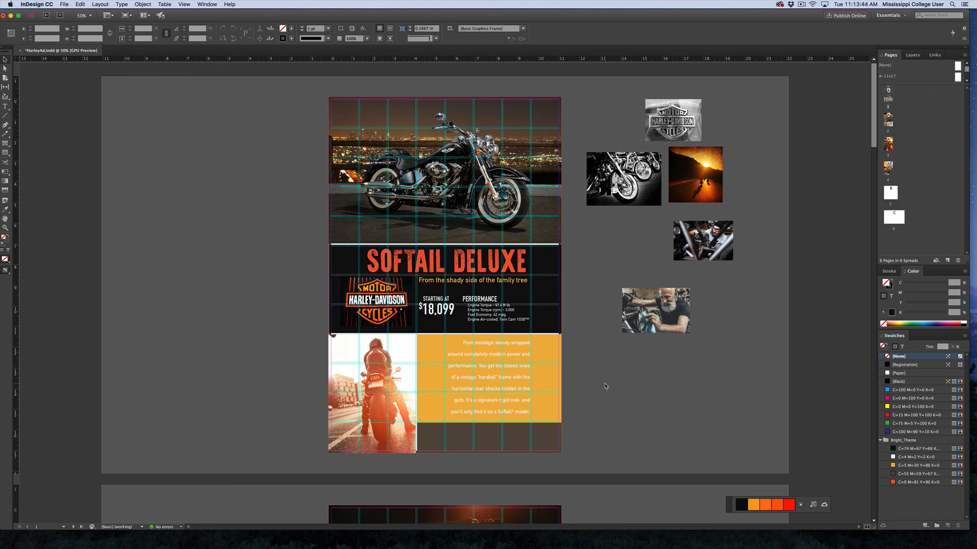
pyautogui.press('w')
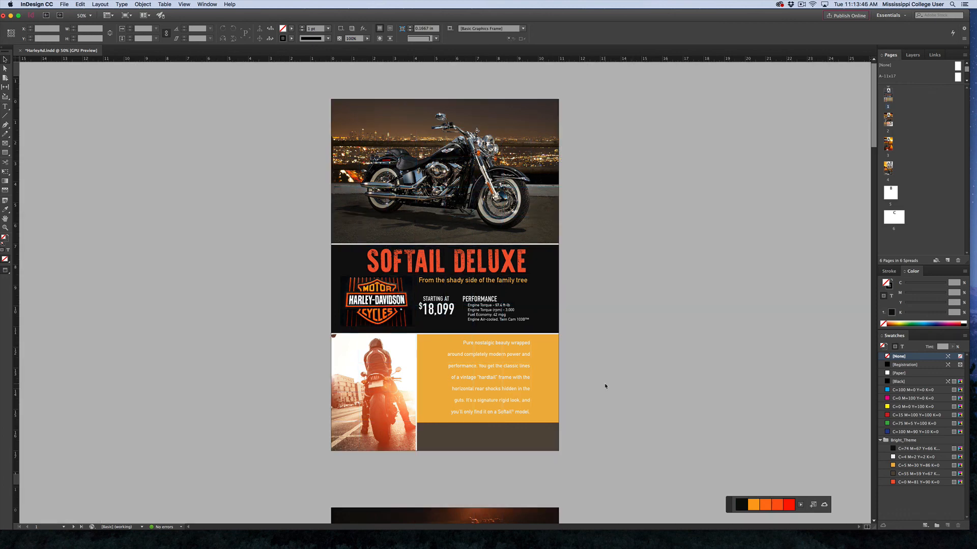
# Compare page 1 with and without guides in Preview mode, from the motorcycle photo down to the description block.
pyautogui.press('w')
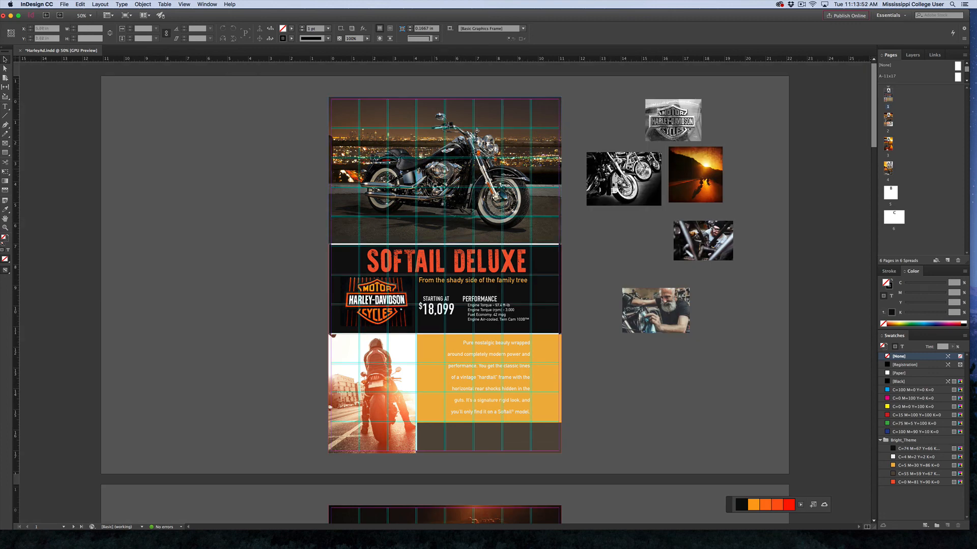
pyautogui.press('w')
pyautogui.press('w')
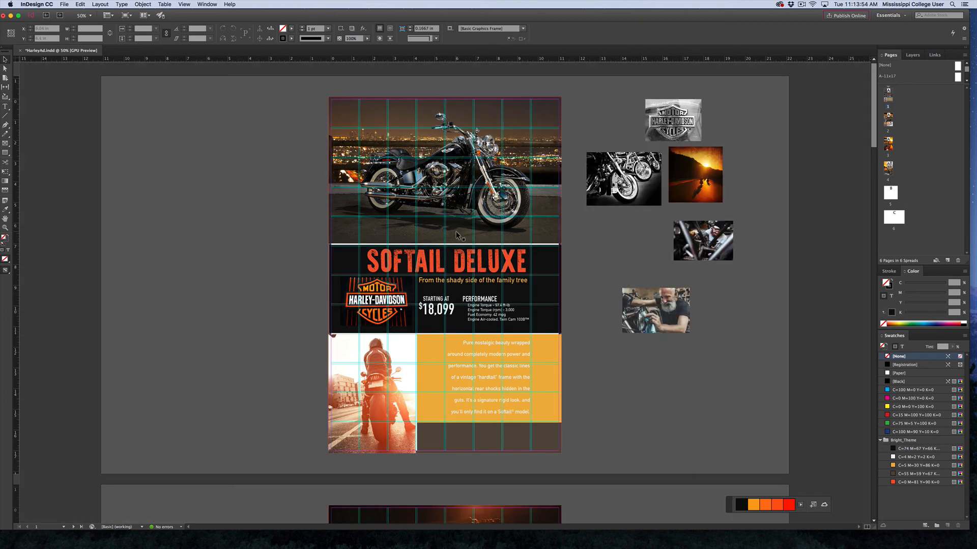
pyautogui.scroll(1, 461, 229)
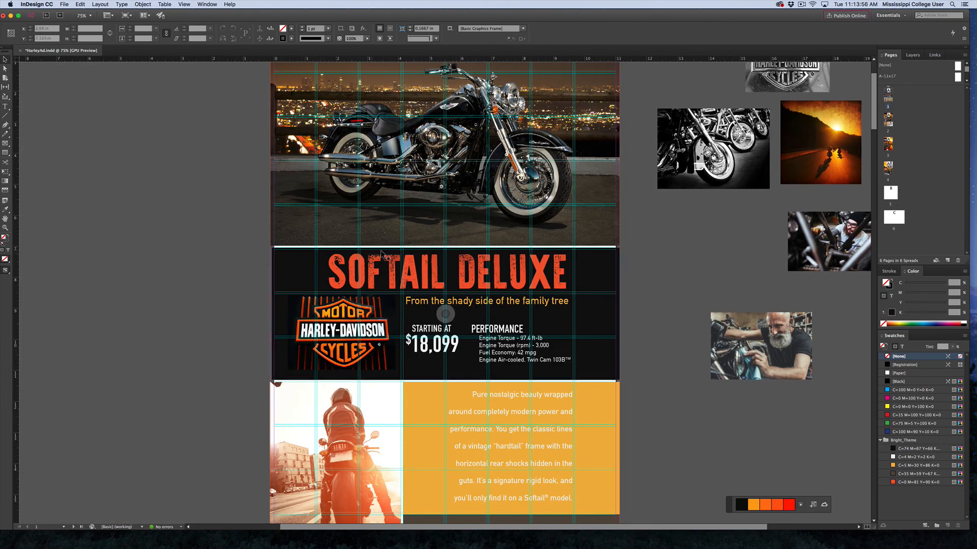
pyautogui.press('w')
pyautogui.press('w')
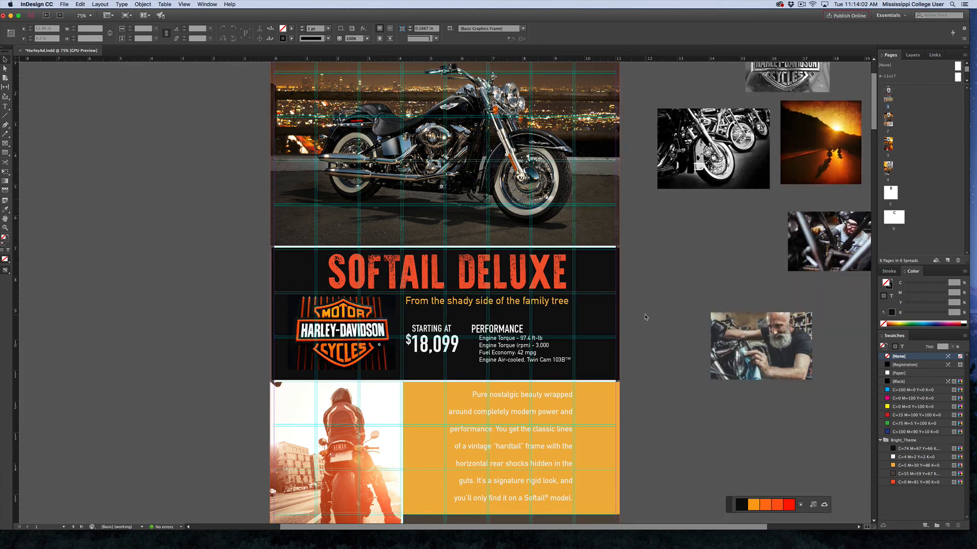
pyautogui.press('w')
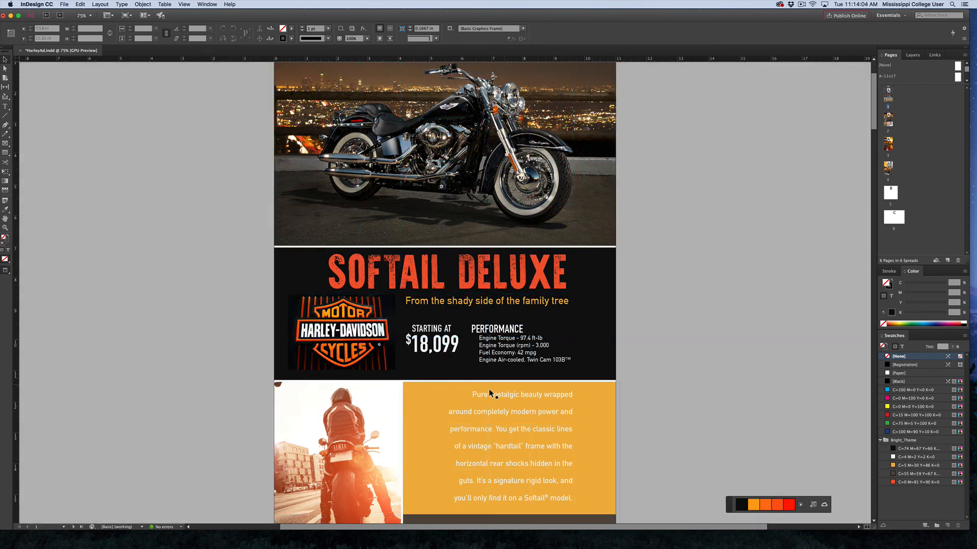
pyautogui.scroll(-5, 404, 399)
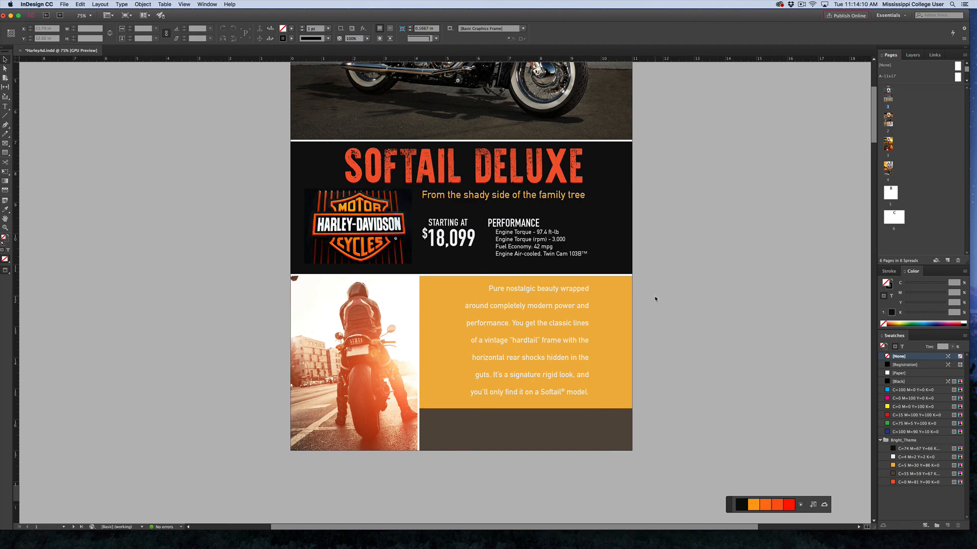
pyautogui.press('w')
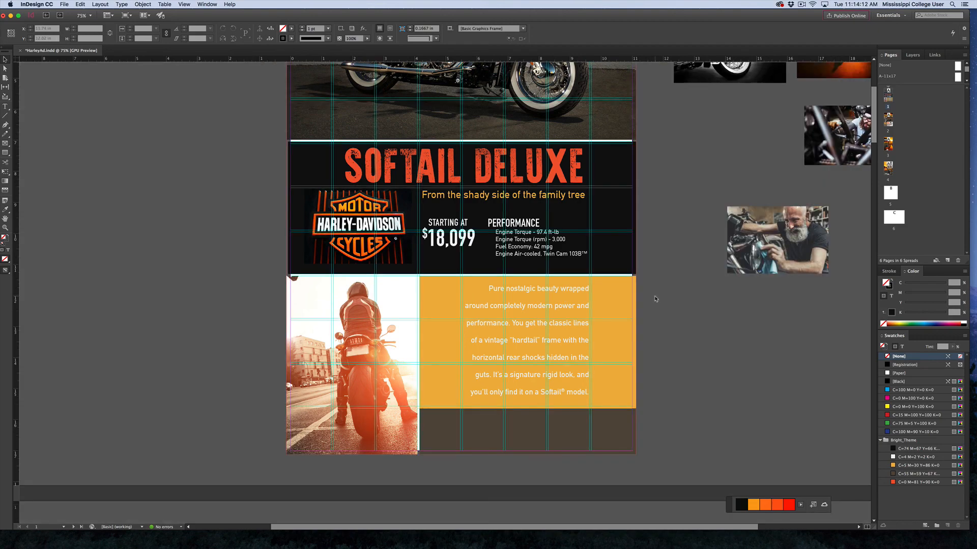
# Examine how the title, tagline, price and PERFORMANCE text in page 1's black band line up with the grid guides.
pyautogui.press('super+equal')
pyautogui.press('super+equal')
pyautogui.moveTo(631, 191); pyautogui.dragTo(631, 260)
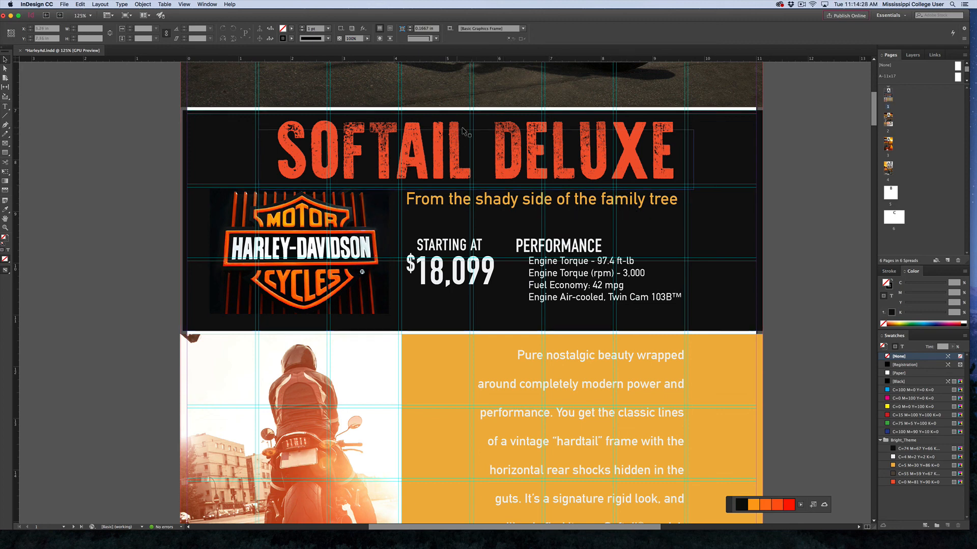
pyautogui.click(472, 220)
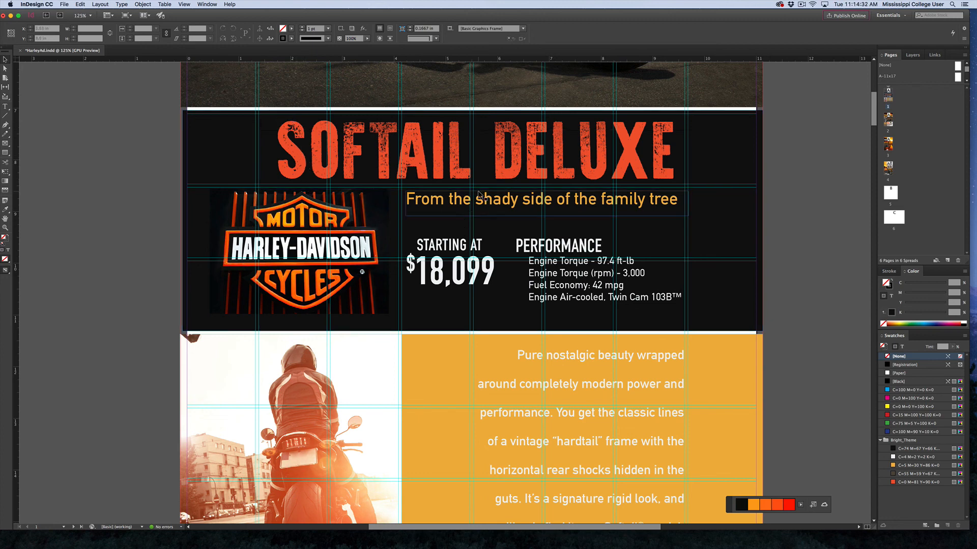
pyautogui.press('w')
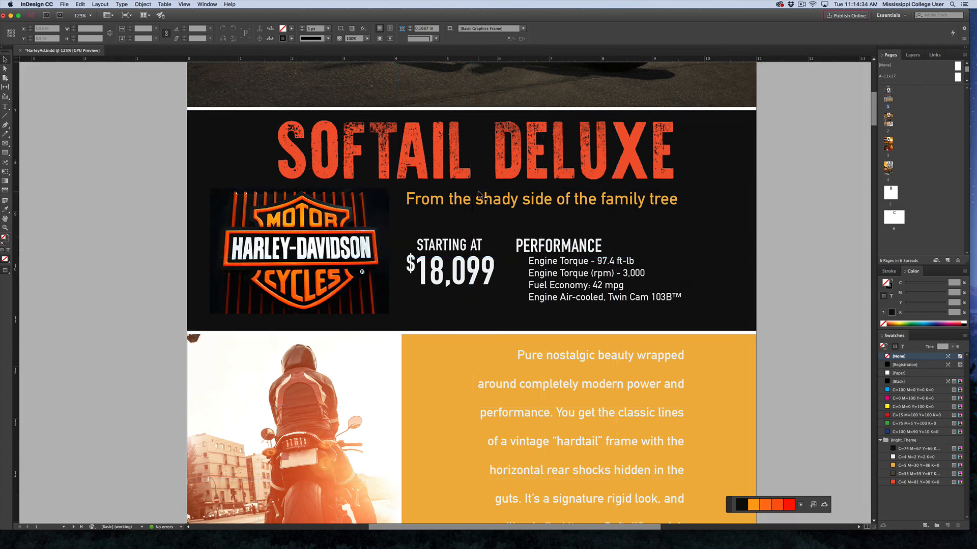
pyautogui.press('w')
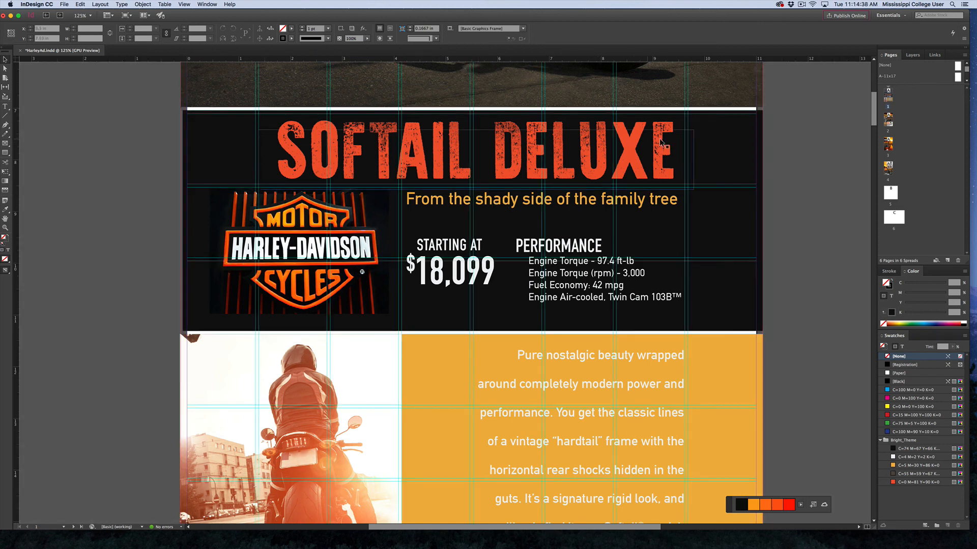
pyautogui.click(473, 221)
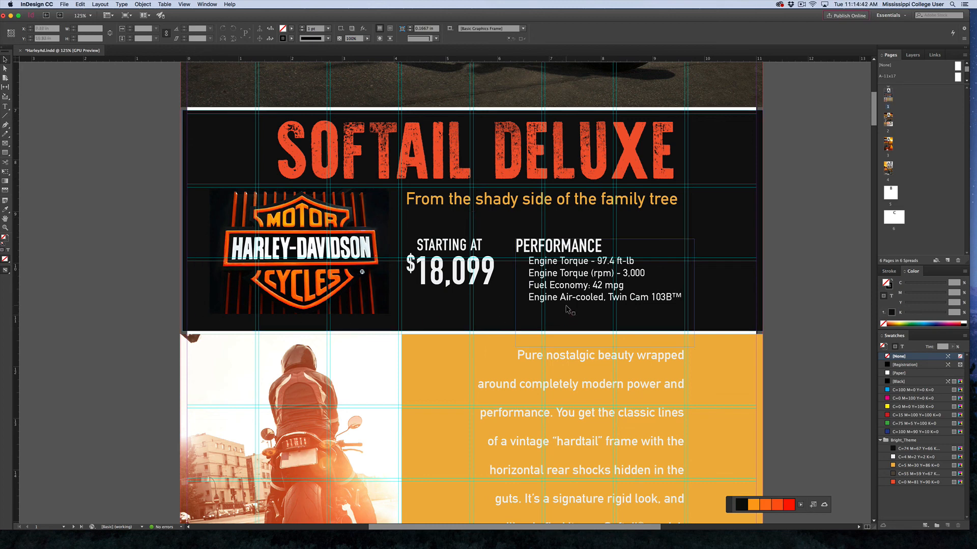
pyautogui.click(473, 220)
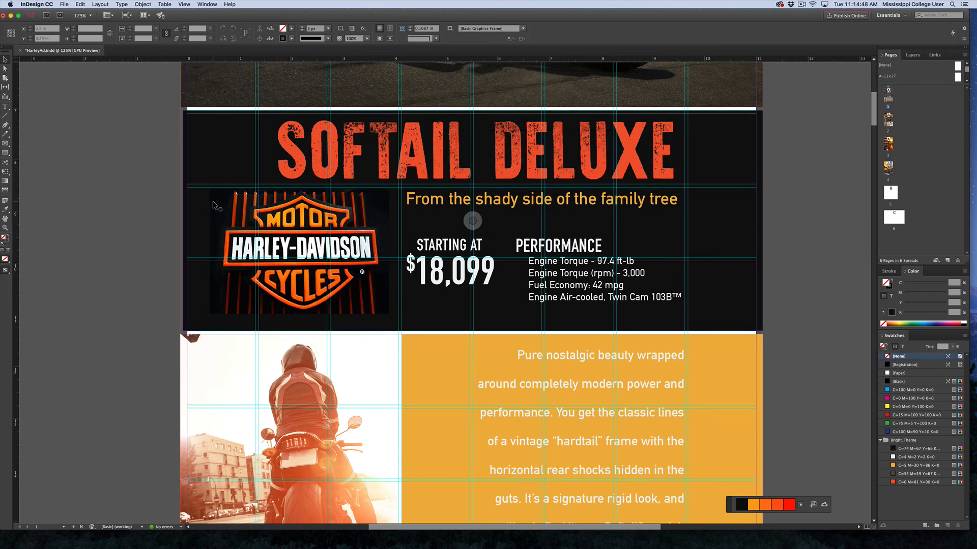
# Review the rider photo and description block at the foot of page 1 in Preview mode, ending on the whole page.
pyautogui.scroll(-5, 391, 262)
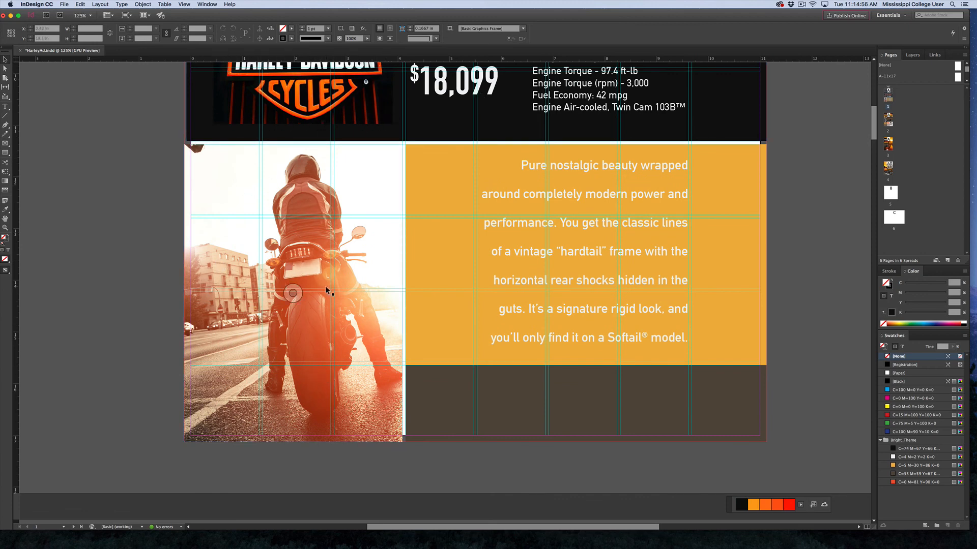
pyautogui.press('w')
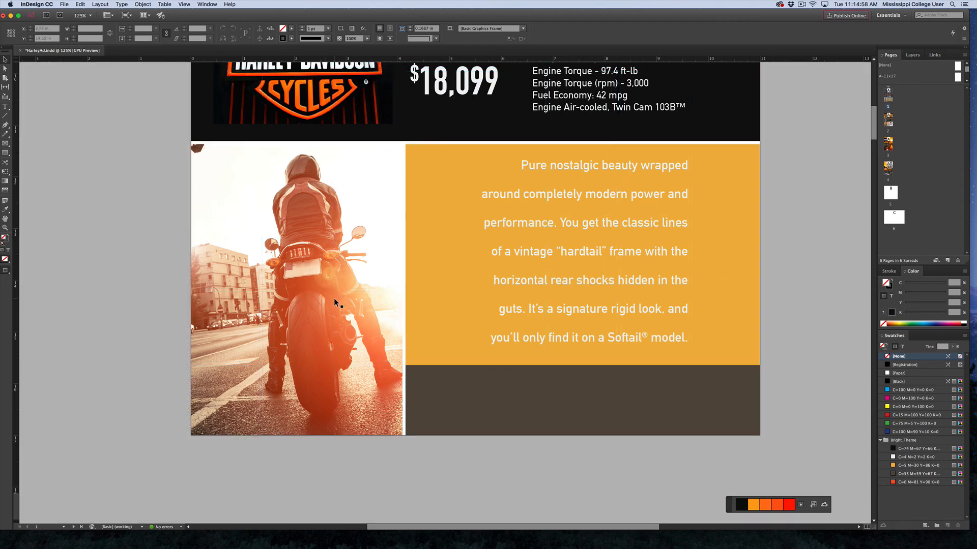
pyautogui.press('super+minus')
pyautogui.press('super+minus')
pyautogui.press('super+minus')
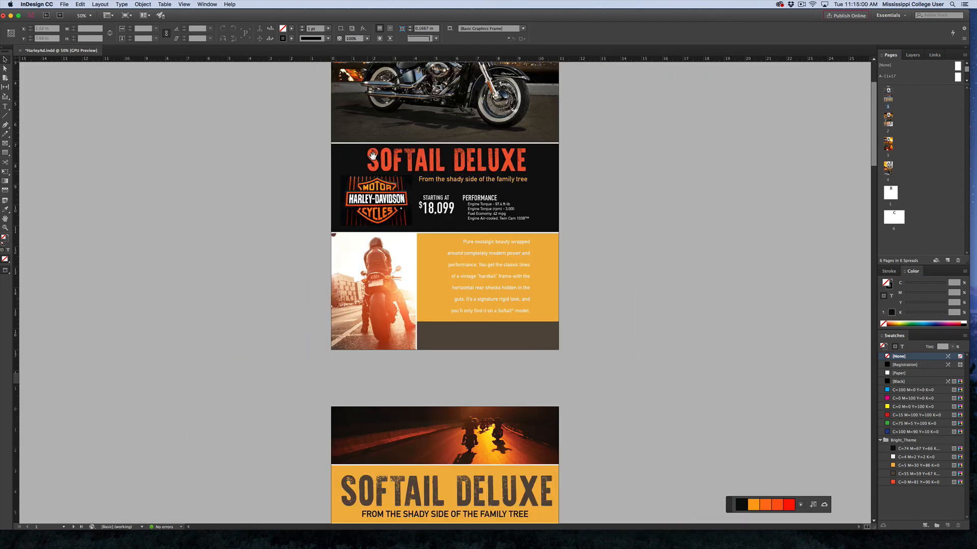
pyautogui.scroll(4, 335, 308)
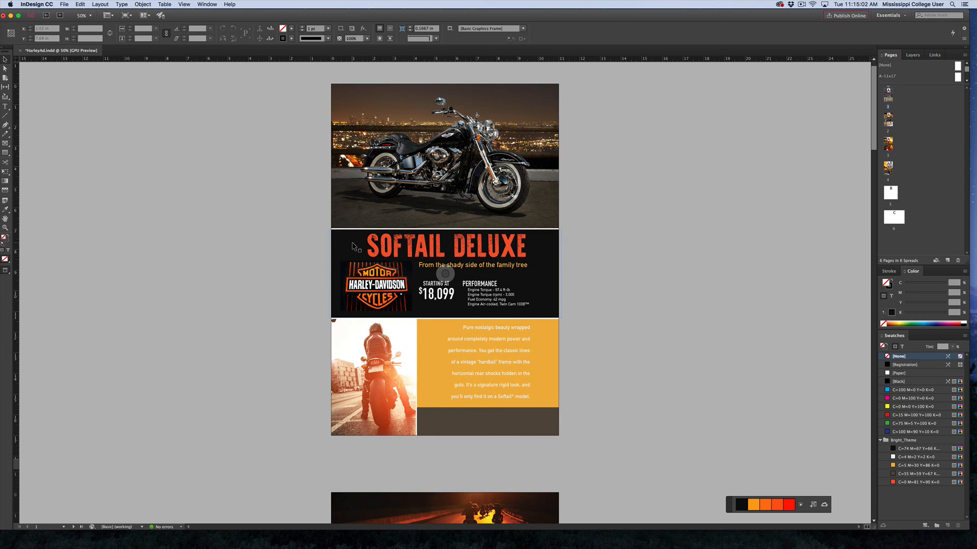
# Inspect page 2's photo blocks, title band and price text against the guide grid, switching Preview mode on and off.
pyautogui.scroll(-15, 355, 247)
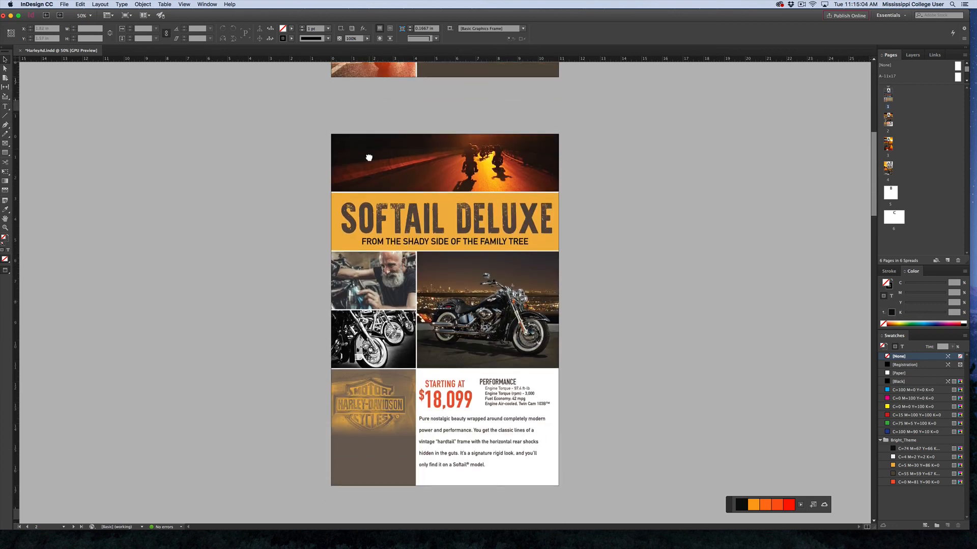
pyautogui.scroll(-2, 368, 158)
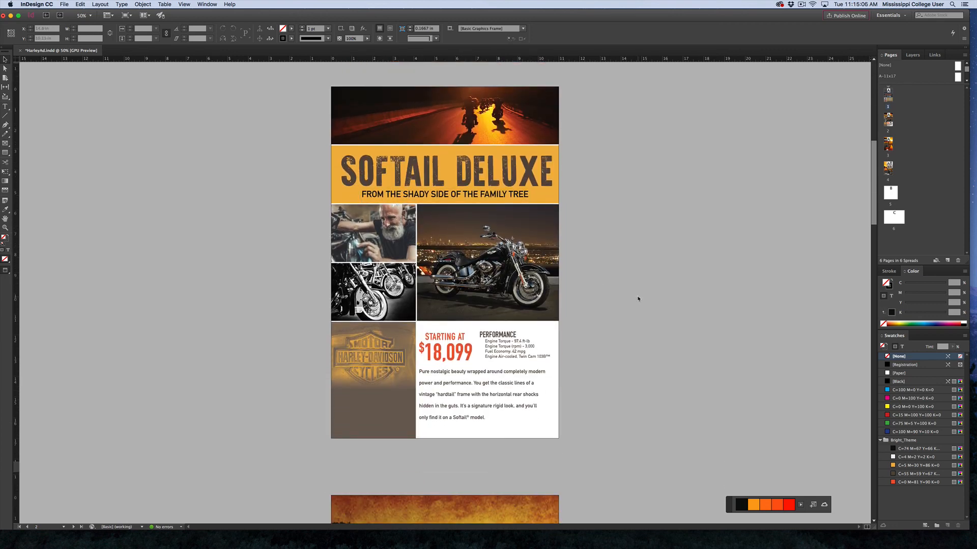
pyautogui.press('w')
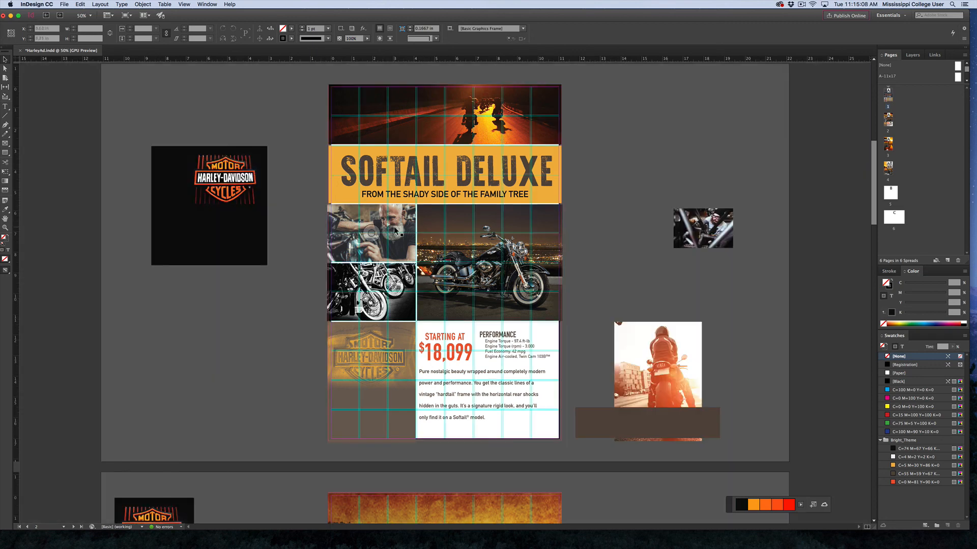
pyautogui.press('w')
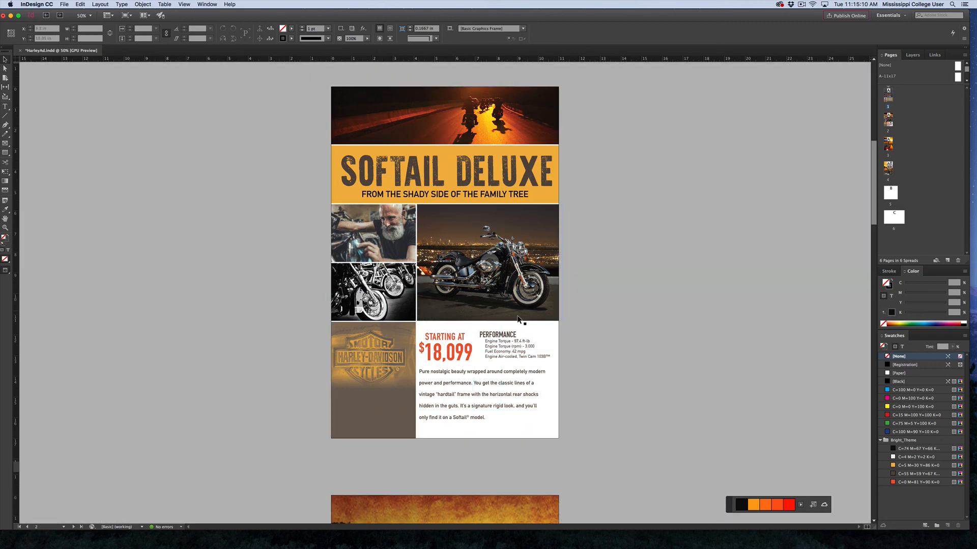
pyautogui.press('w')
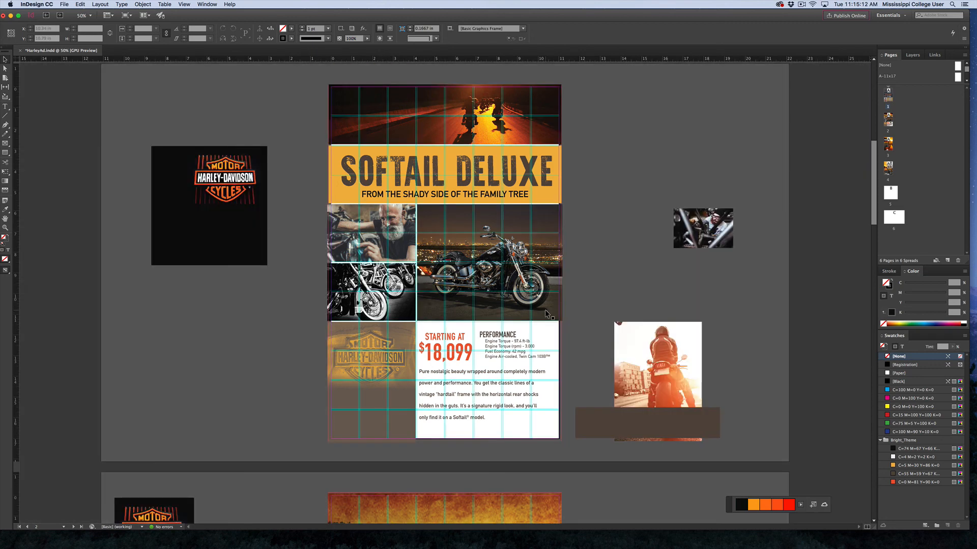
pyautogui.press('super+equal')
pyautogui.scroll(3, 538, 231)
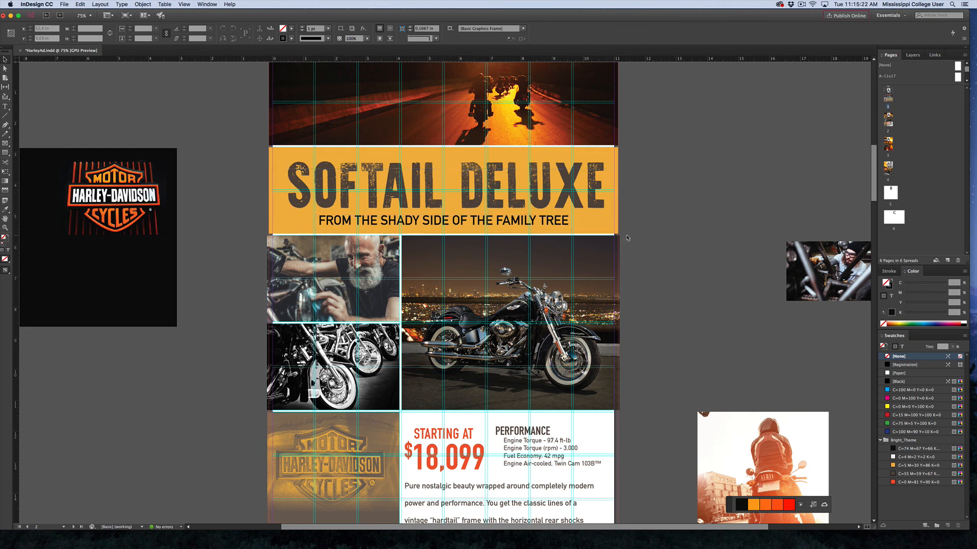
pyautogui.press('w')
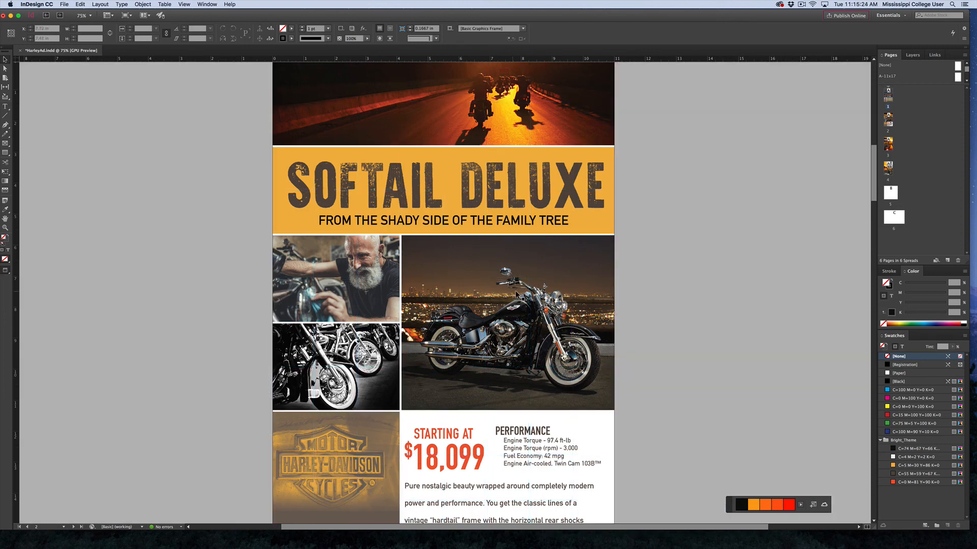
pyautogui.scroll(-3, 529, 369)
pyautogui.scroll(-3, 635, 345)
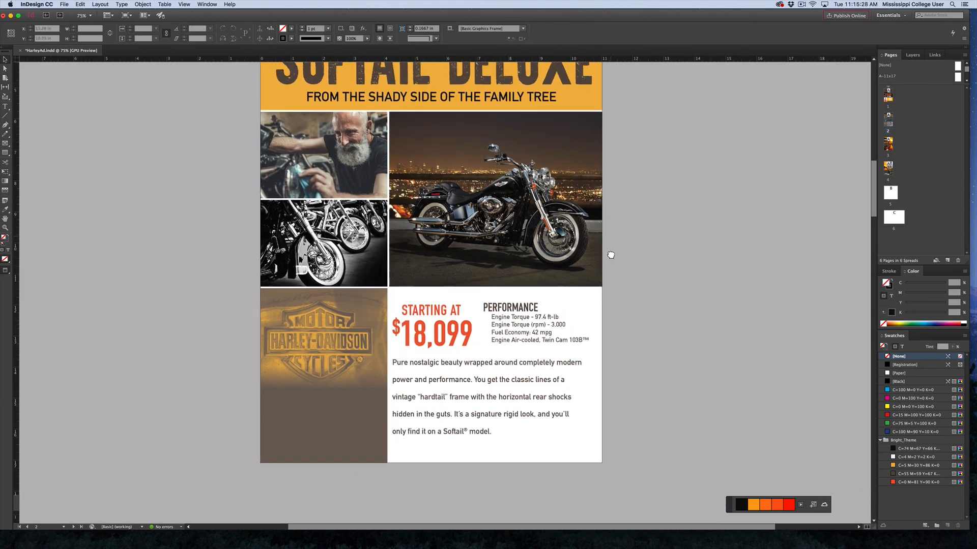
pyautogui.moveTo(609, 253); pyautogui.dragTo(611, 320)
pyautogui.scroll(-20, 611, 323)
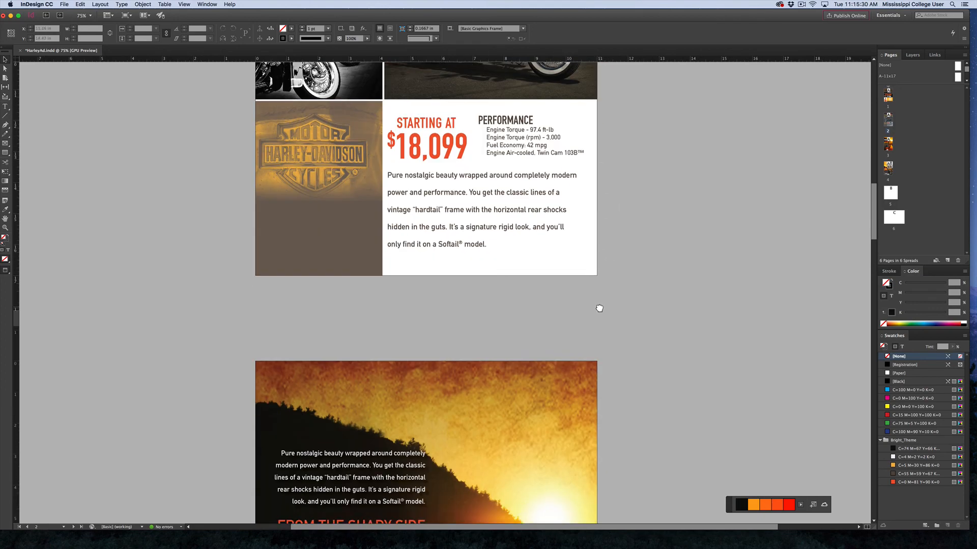
# Inspect page 3's sunset layout, checking its text and motorcycle photo against the guide grid and in Preview mode.
pyautogui.press('super+minus')
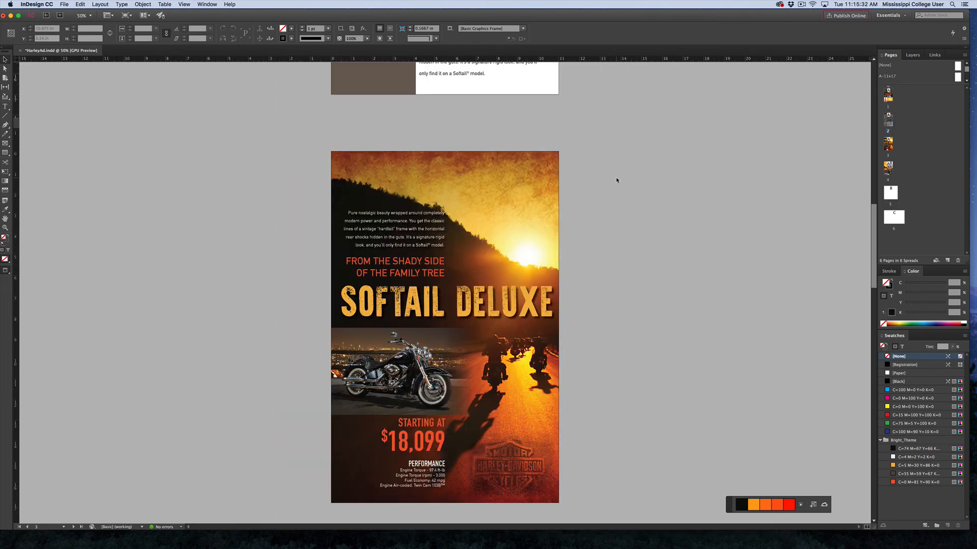
pyautogui.scroll(-1, 617, 261)
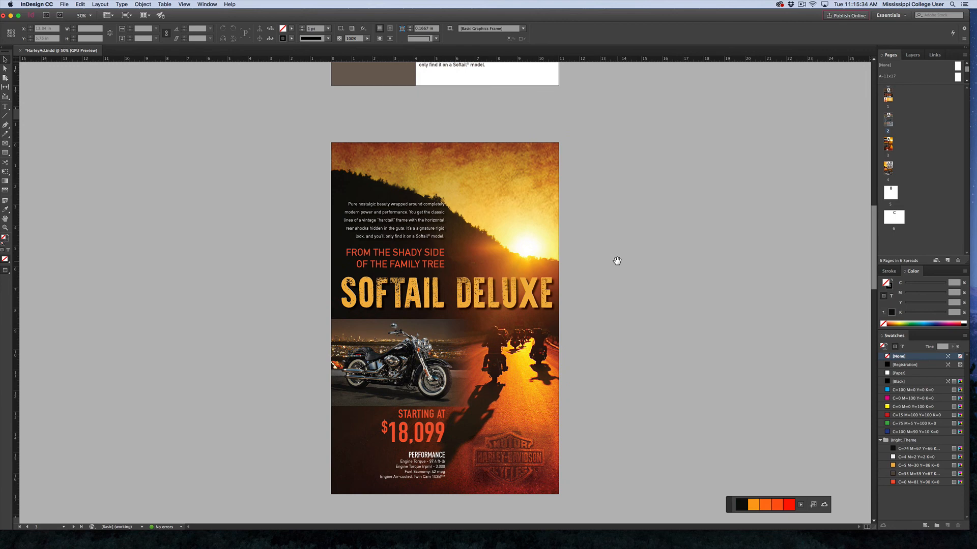
pyautogui.click(503, 319)
pyautogui.press('w')
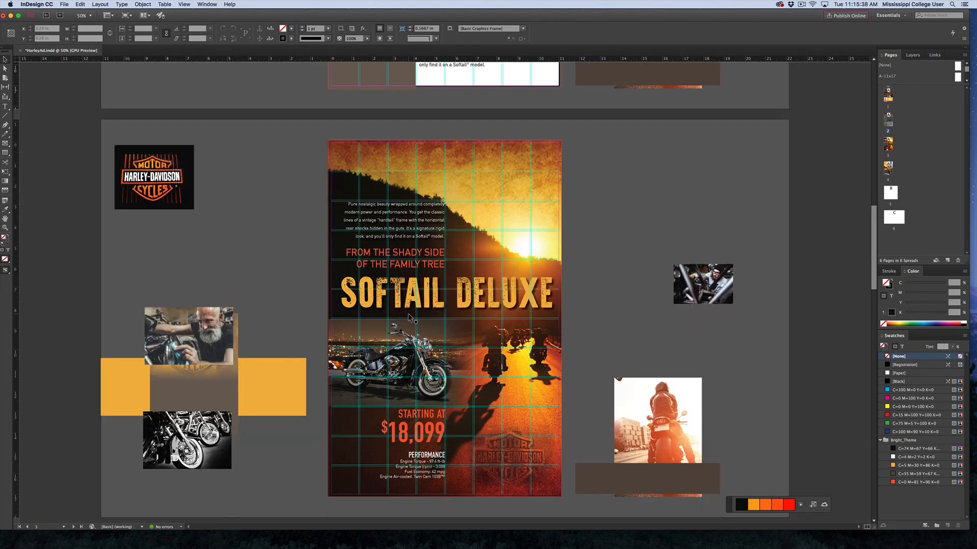
pyautogui.press('super+equal')
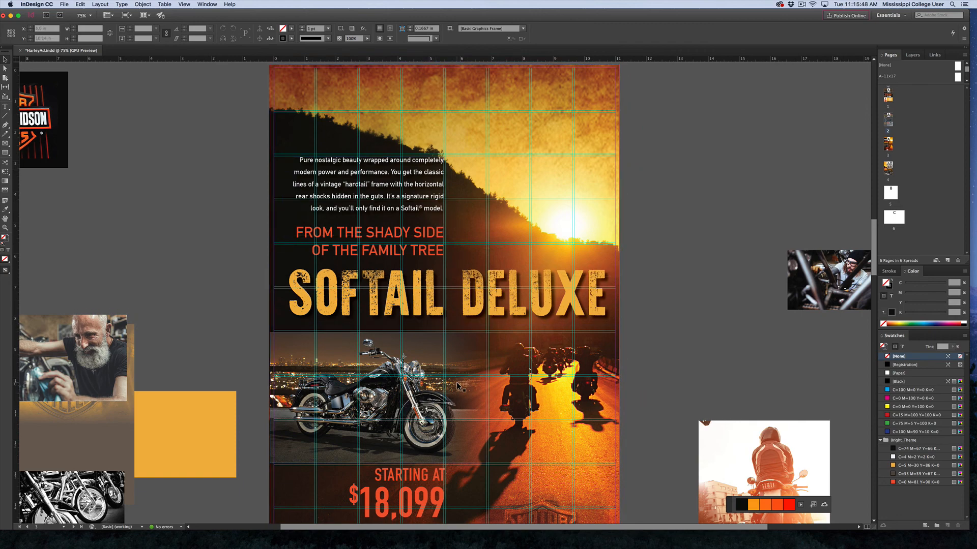
pyautogui.press('w')
pyautogui.moveTo(457, 383); pyautogui.dragTo(457, 322)
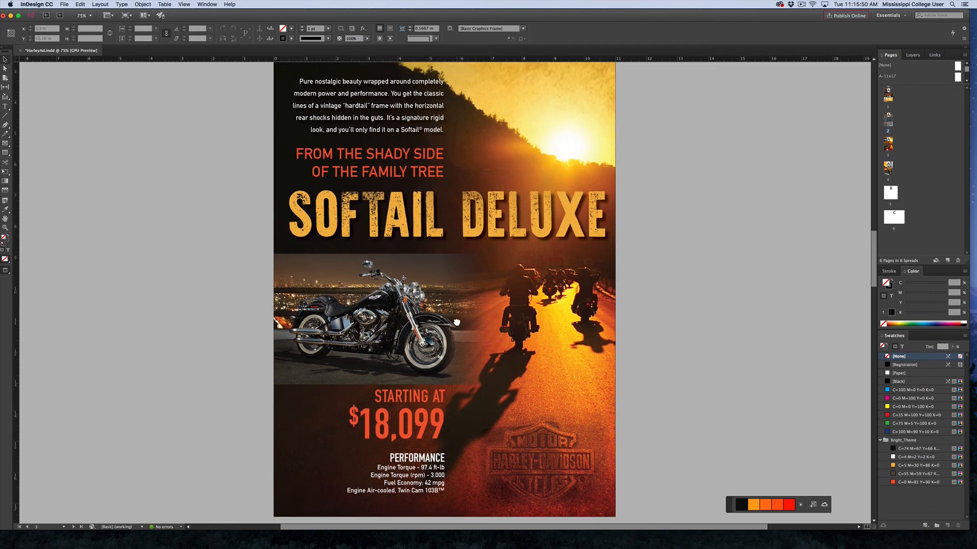
pyautogui.click(734, 422)
pyautogui.press('super+minus')
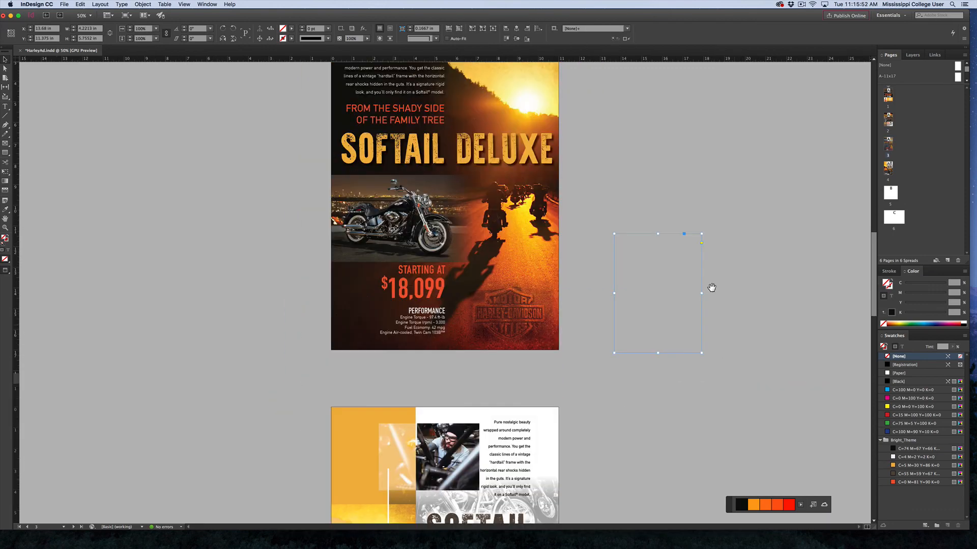
pyautogui.scroll(2, 712, 287)
pyautogui.click(590, 249)
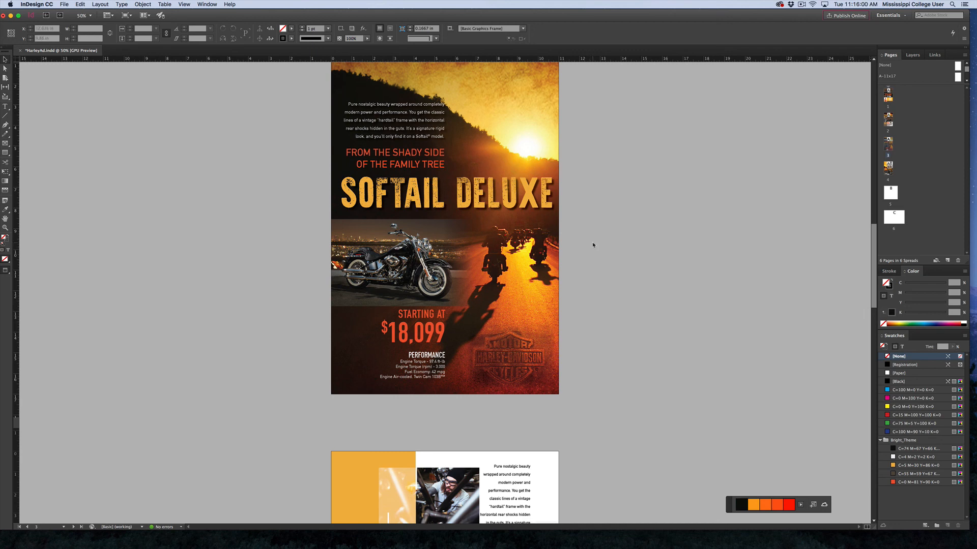
pyautogui.press('w')
pyautogui.press('w')
# Inspect page 4's photo blocks, title, tagline and price text against the guide grid and in Preview mode, ending on the whole page.
pyautogui.scroll(-10, 584, 241)
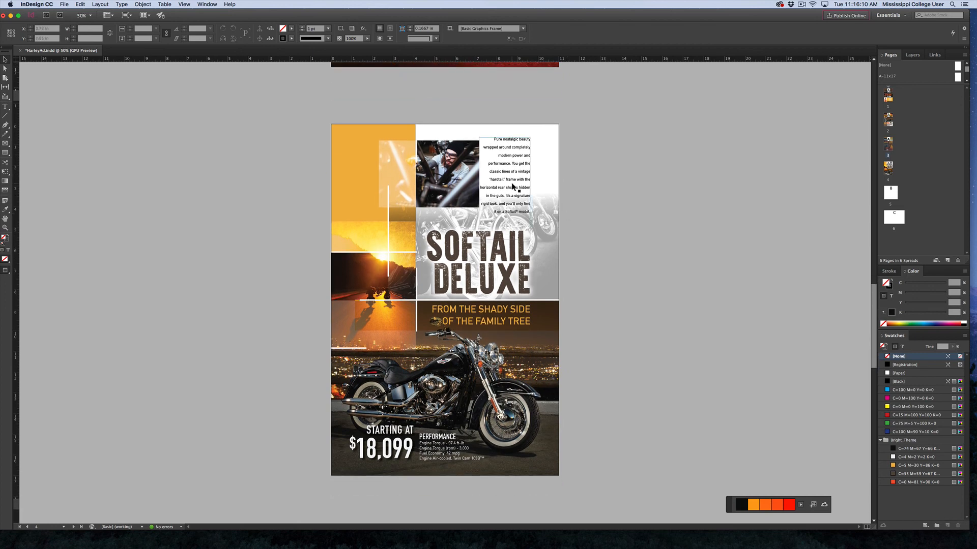
pyautogui.press('w')
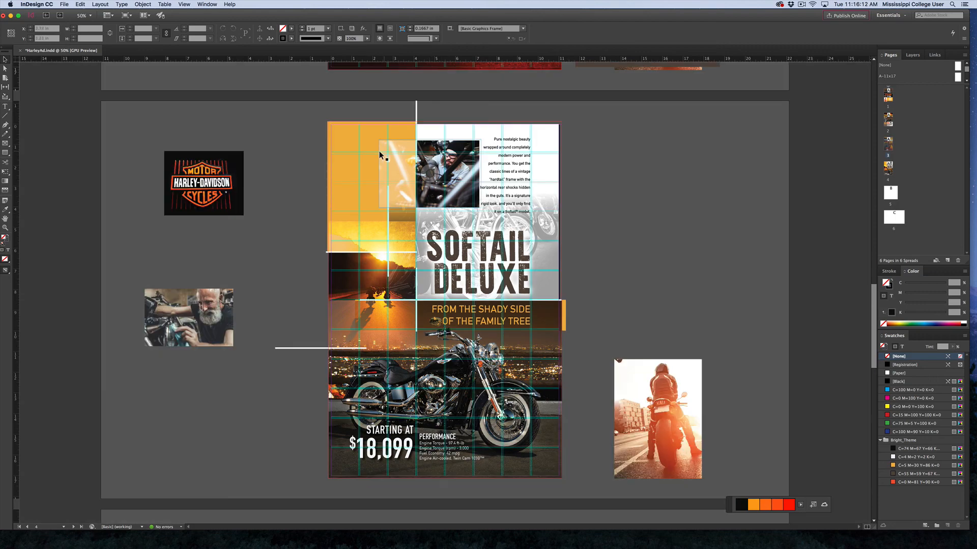
pyautogui.press('super+equal')
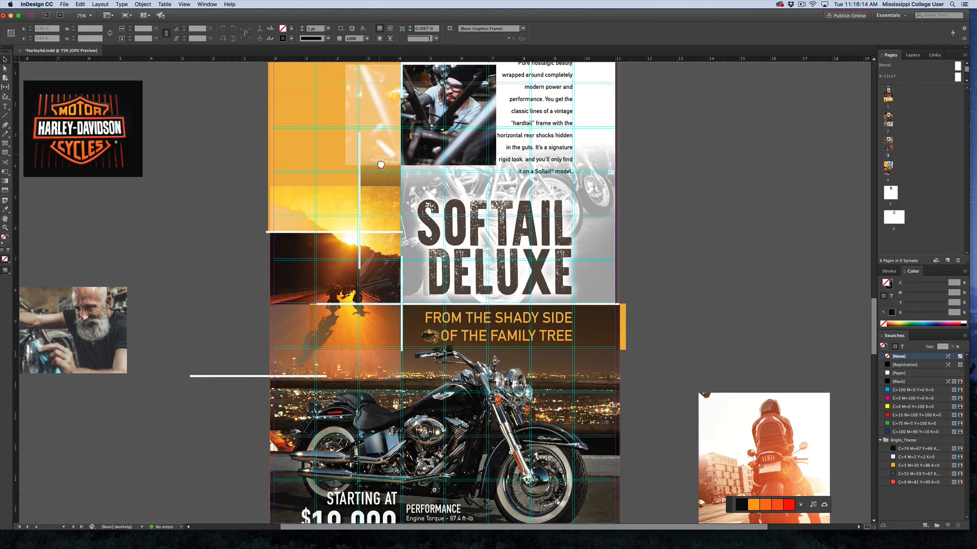
pyautogui.moveTo(381, 157); pyautogui.dragTo(385, 214)
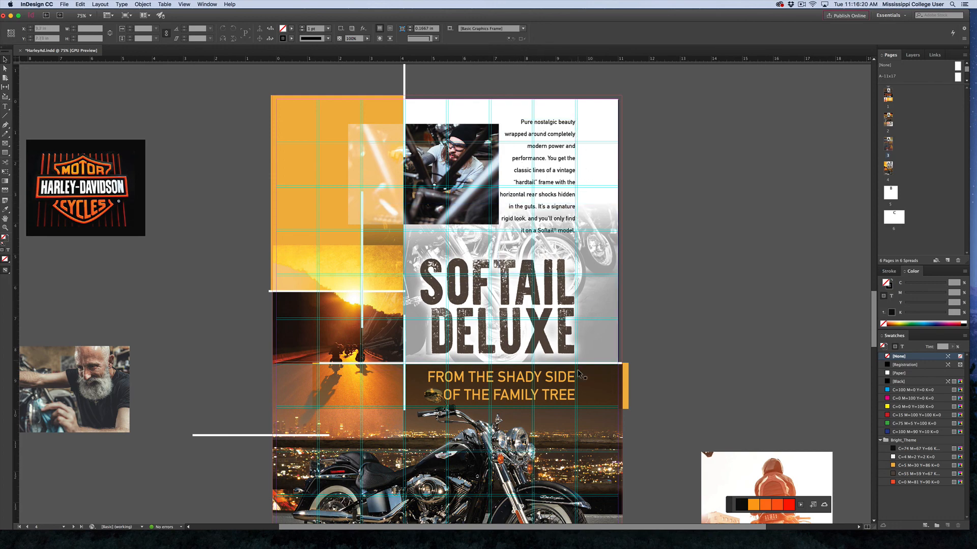
pyautogui.moveTo(579, 402); pyautogui.dragTo(566, 251)
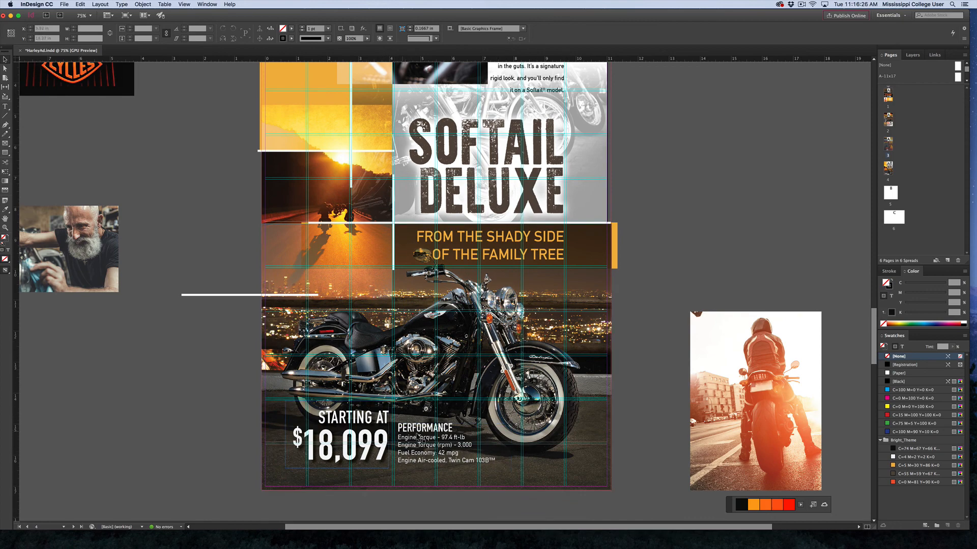
pyautogui.press('w')
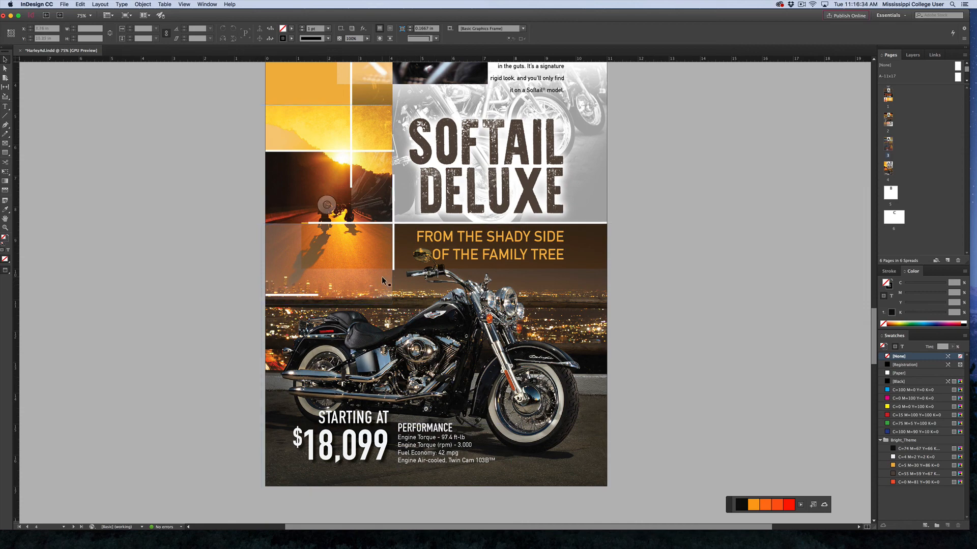
pyautogui.scroll(3, 397, 289)
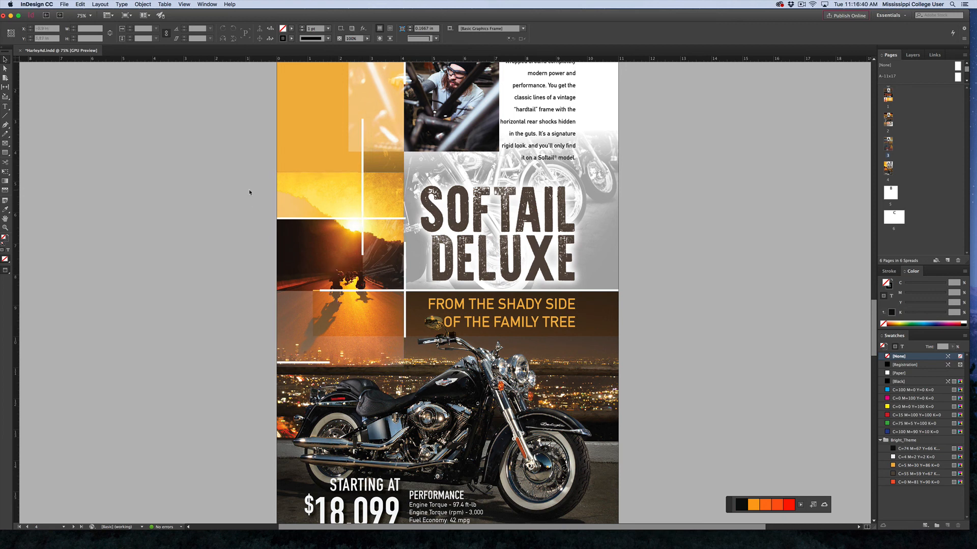
pyautogui.moveTo(249, 192); pyautogui.dragTo(239, 219)
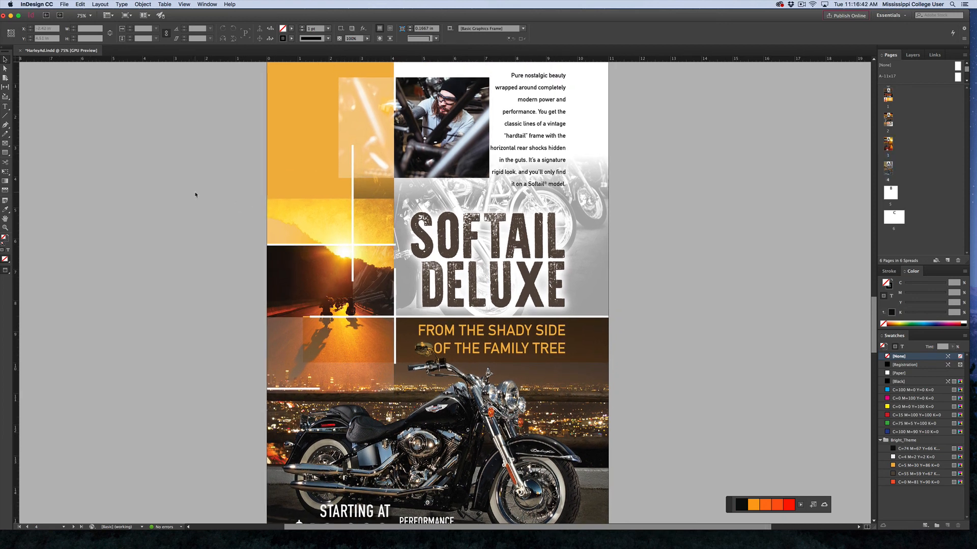
pyautogui.press('super+0')
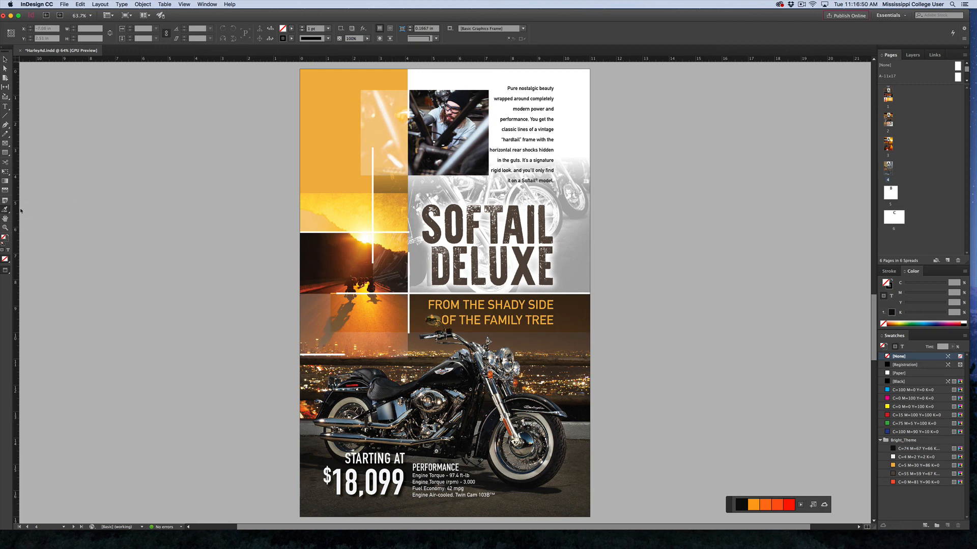
# Sample page 4's motorcycle photo with the Color Theme tool, place the theme swatches beside the page and view the theme variations.
pyautogui.click(5, 211)
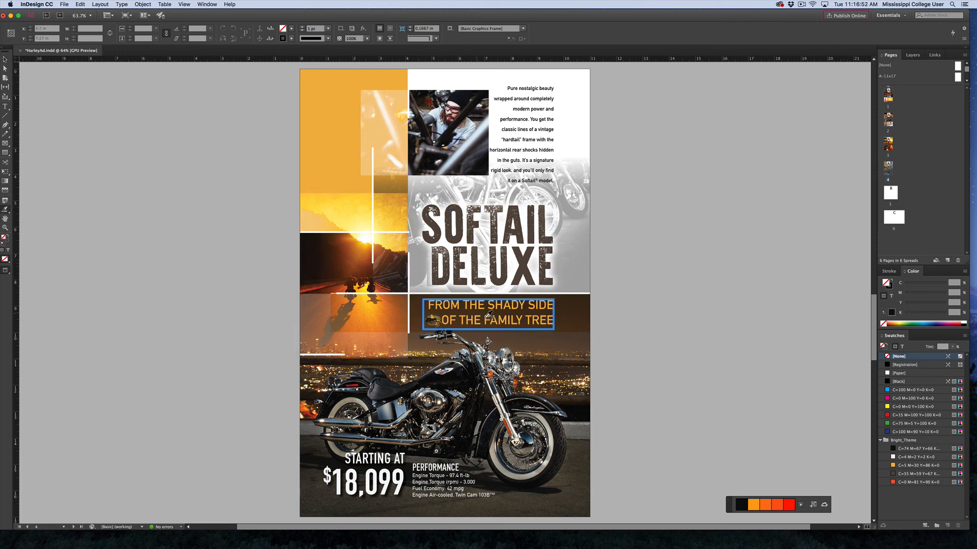
pyautogui.click(528, 335)
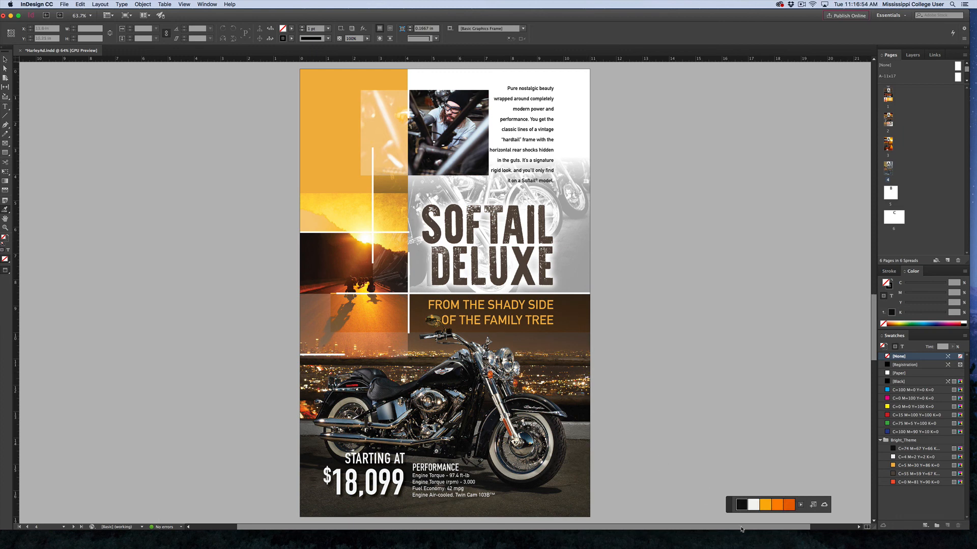
pyautogui.moveTo(734, 509); pyautogui.dragTo(643, 285)
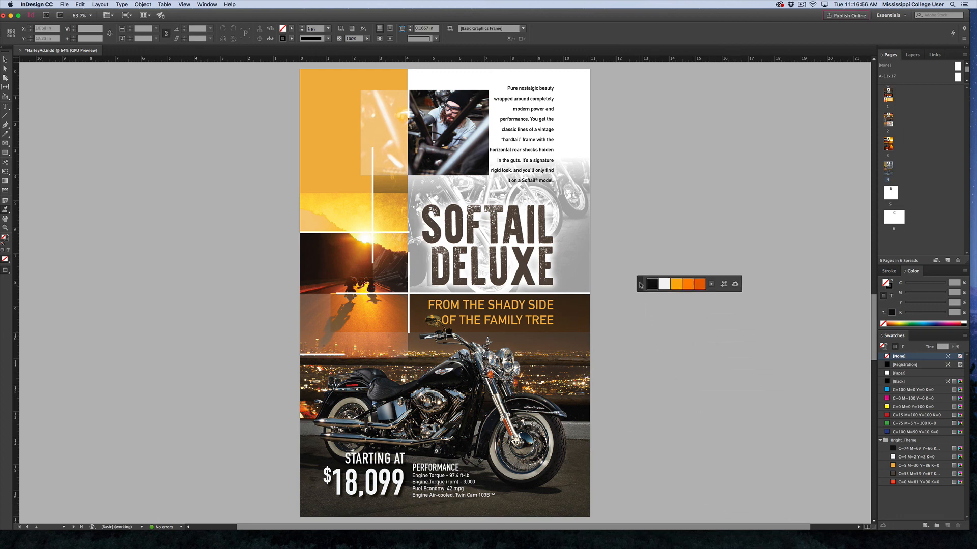
pyautogui.click(711, 284)
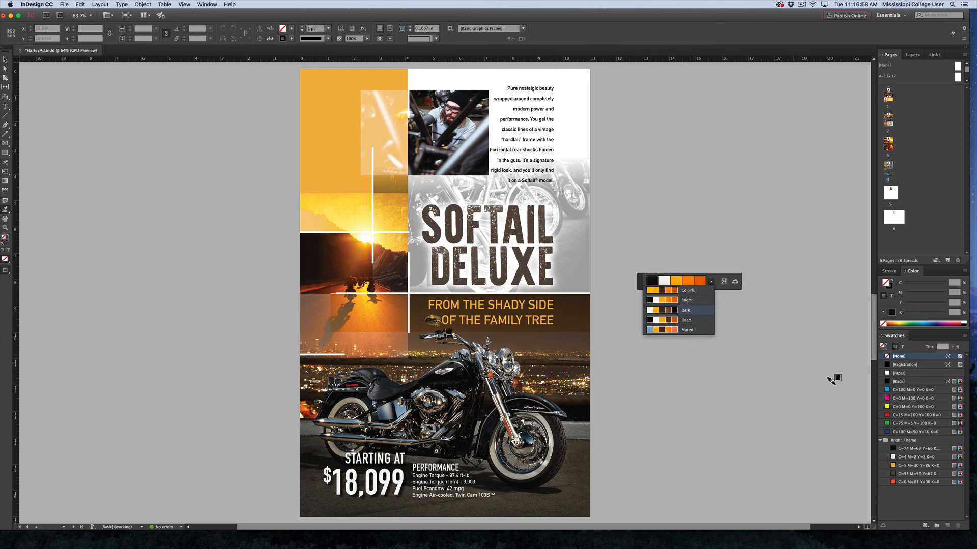
pyautogui.click(637, 278)
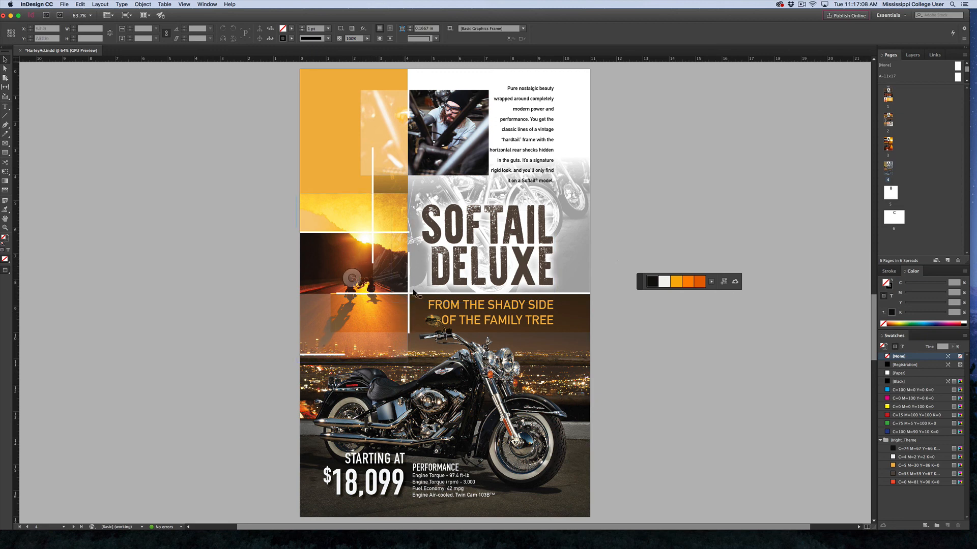
# Compare the layouts of pages 4 and 3, first in Preview mode and again with the guide grid and pasteboard images showing.
pyautogui.moveTo(279, 260); pyautogui.dragTo(279, 323)
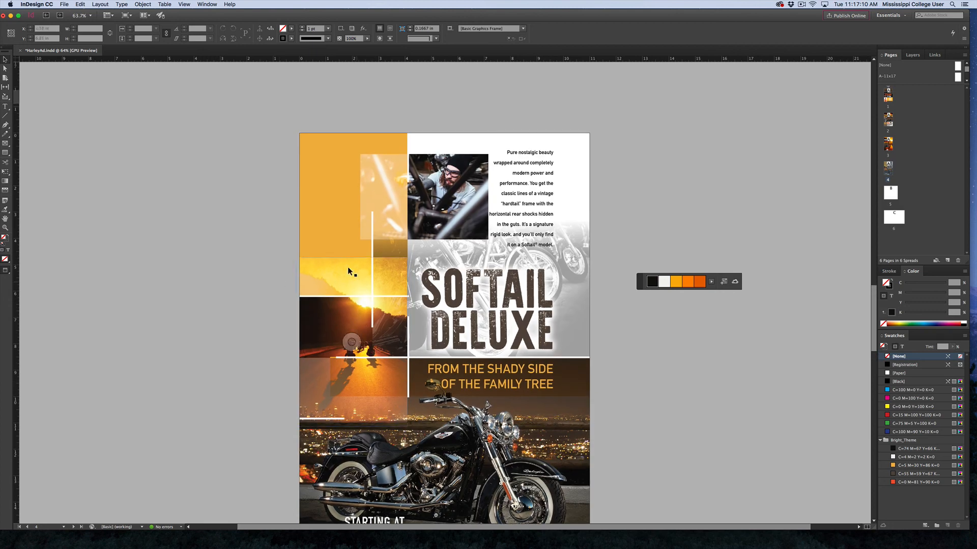
pyautogui.click(386, 337)
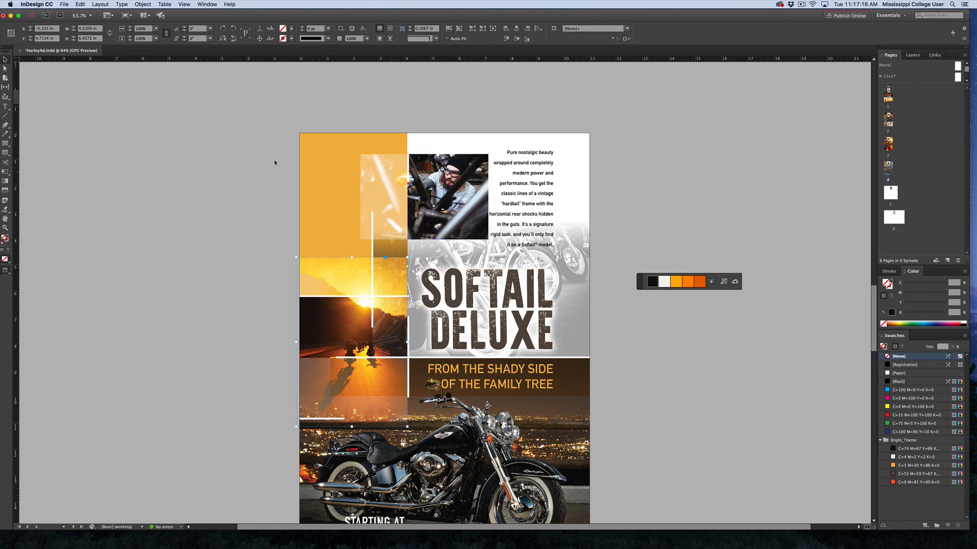
pyautogui.click(277, 164)
pyautogui.scroll(-2, 345, 292)
pyautogui.scroll(10, 356, 294)
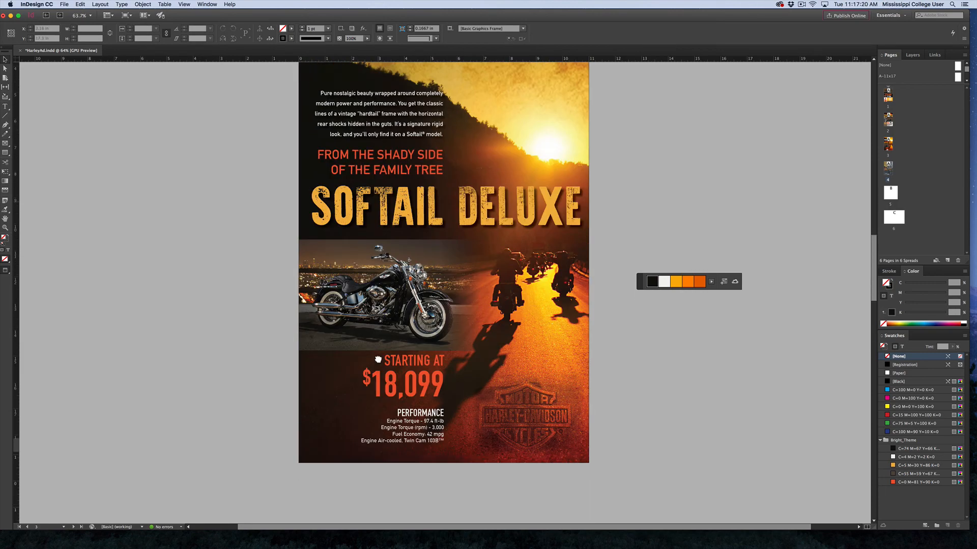
pyautogui.scroll(1, 372, 296)
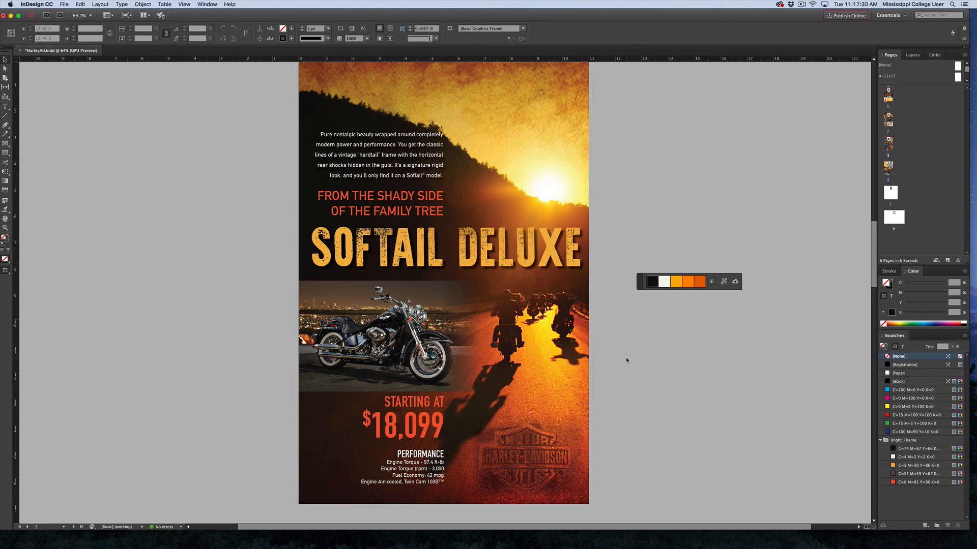
pyautogui.press('w')
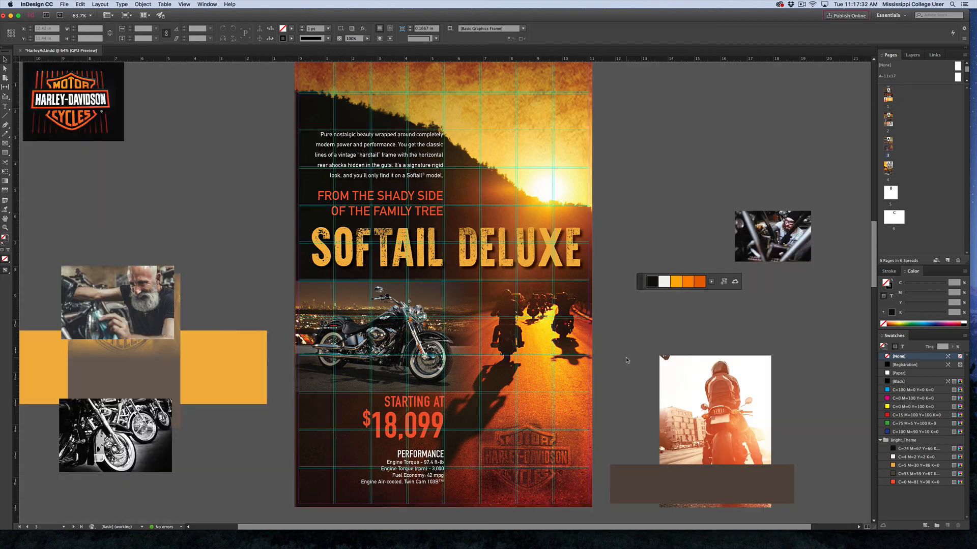
pyautogui.moveTo(639, 258); pyautogui.dragTo(639, 199)
pyautogui.scroll(-10, 639, 198)
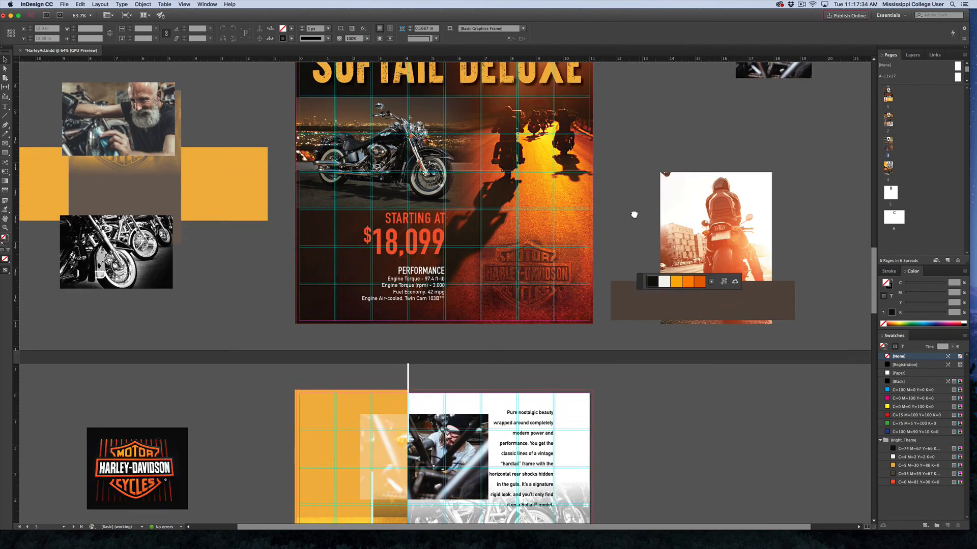
pyautogui.scroll(-3, 662, 183)
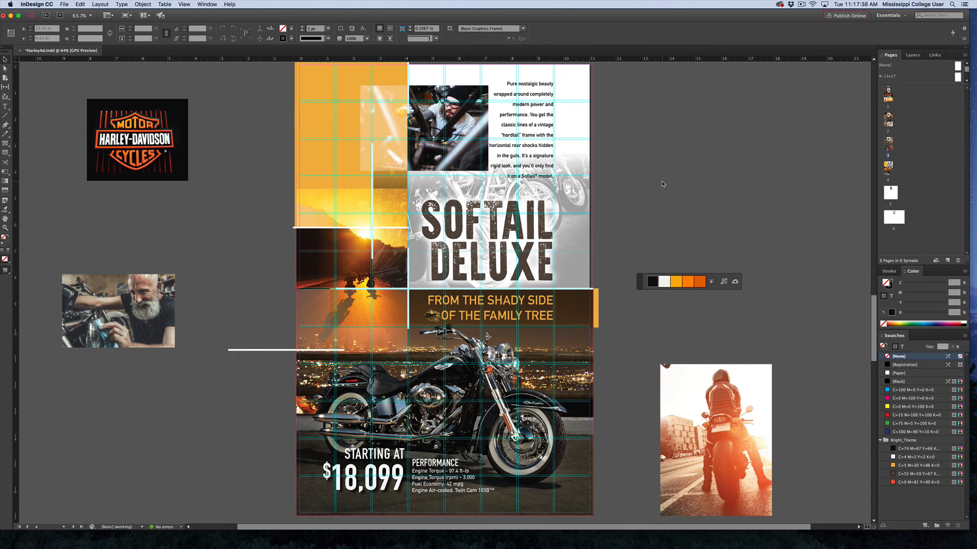
pyautogui.press('super+minus')
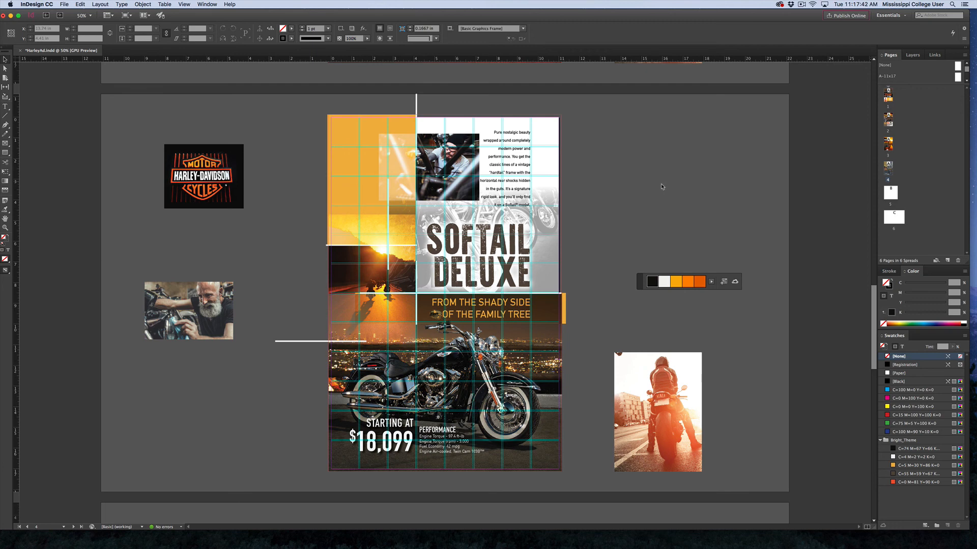
# Examine the empty guide grids on the square page 5 and the wide page 6.
pyautogui.scroll(-10, 618, 384)
pyautogui.moveTo(614, 408); pyautogui.dragTo(615, 155)
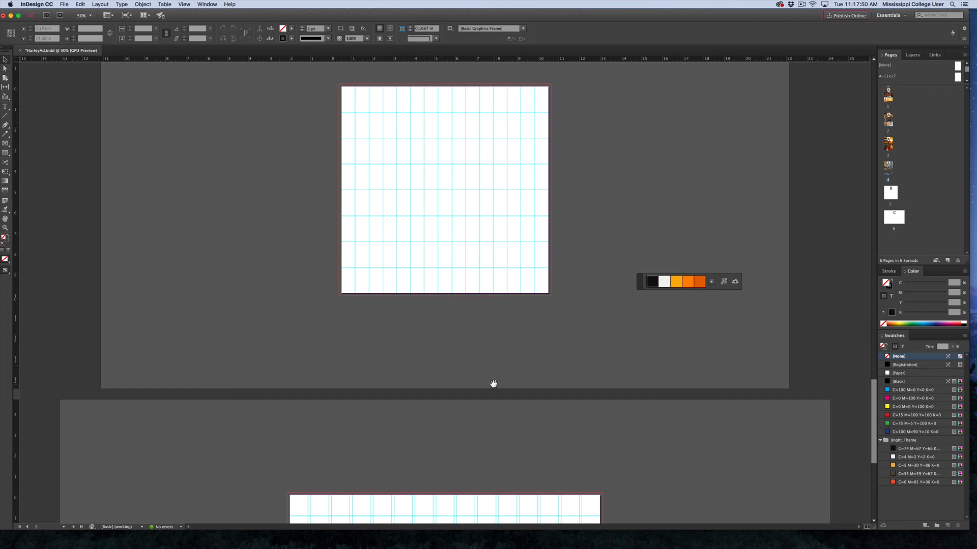
pyautogui.scroll(2, 477, 353)
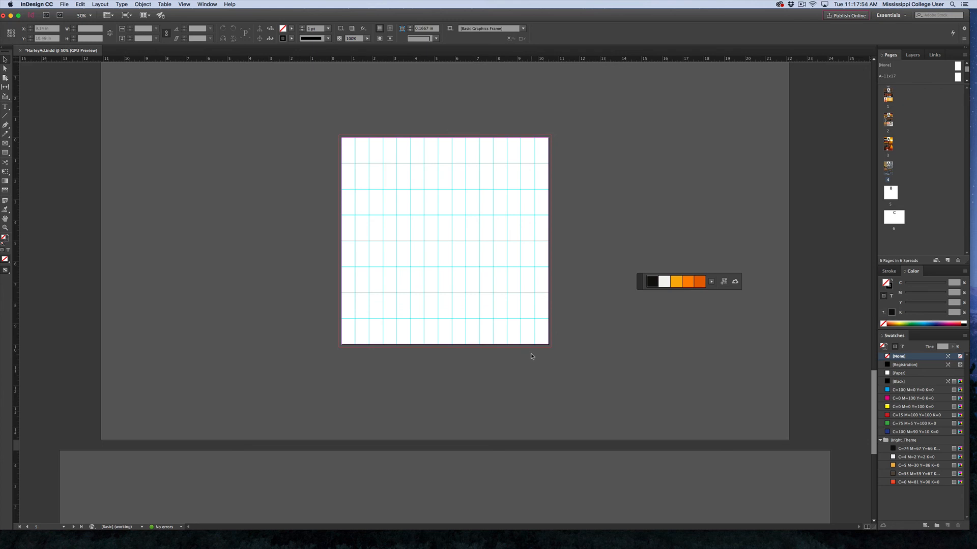
pyautogui.scroll(-12, 532, 360)
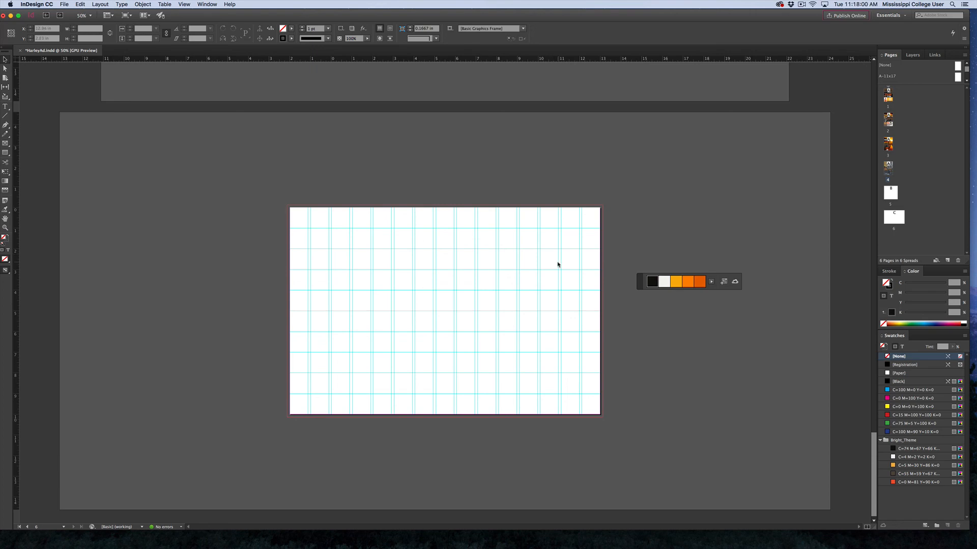
pyautogui.scroll(12, 580, 305)
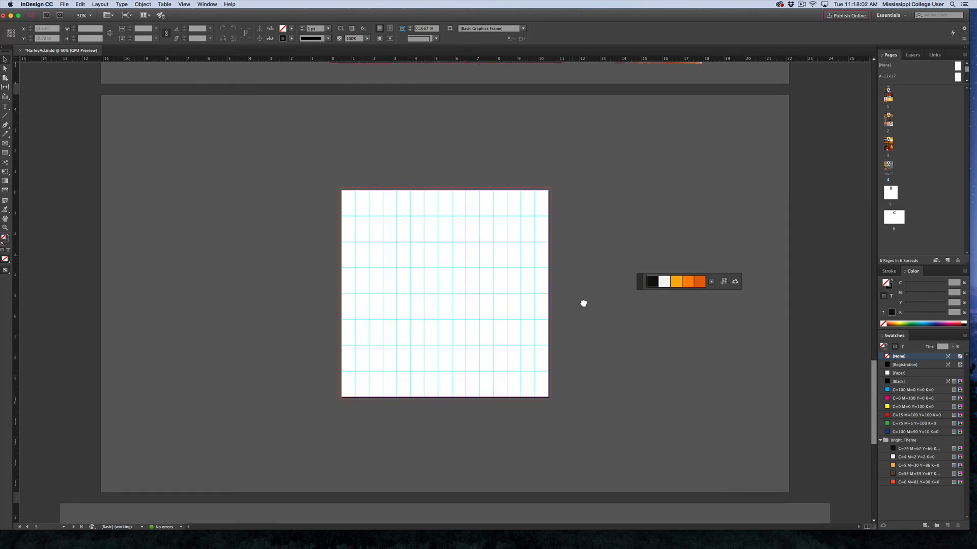